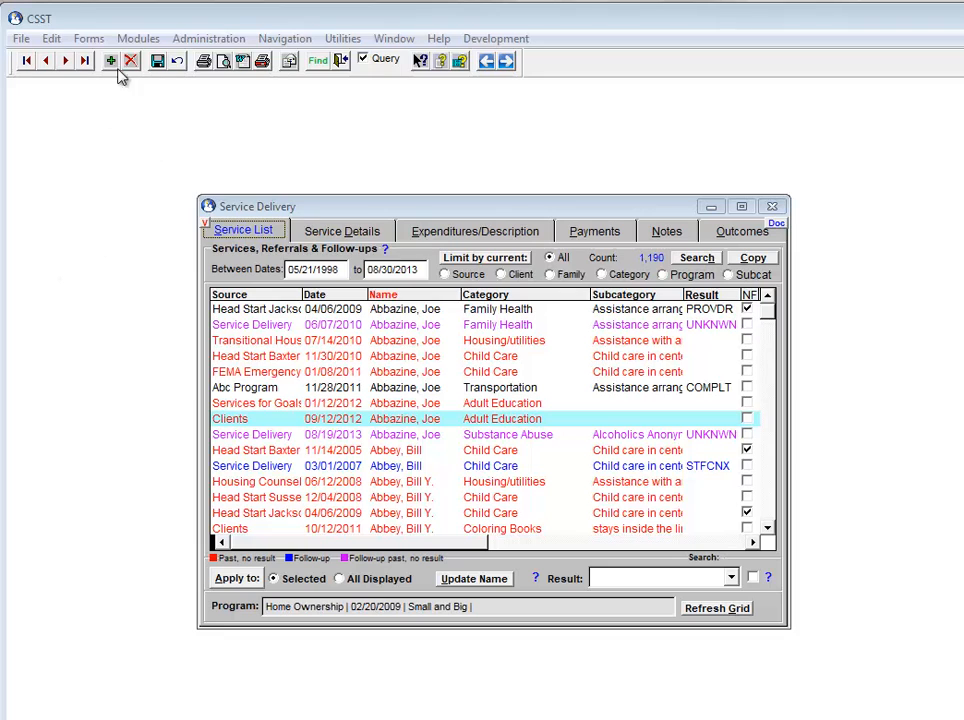
Step: View the tracking options in Abc Program's schedule details on the Programs form, and close the form
{"action": "left_click", "coordinate": [86, 39]}
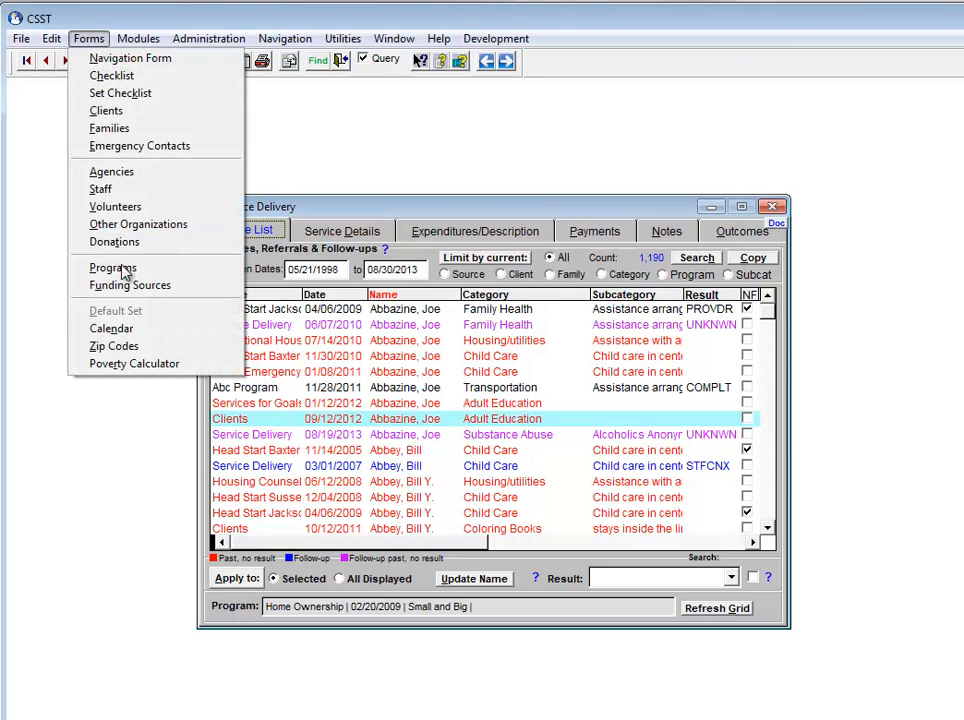
{"action": "left_click", "coordinate": [120, 268]}
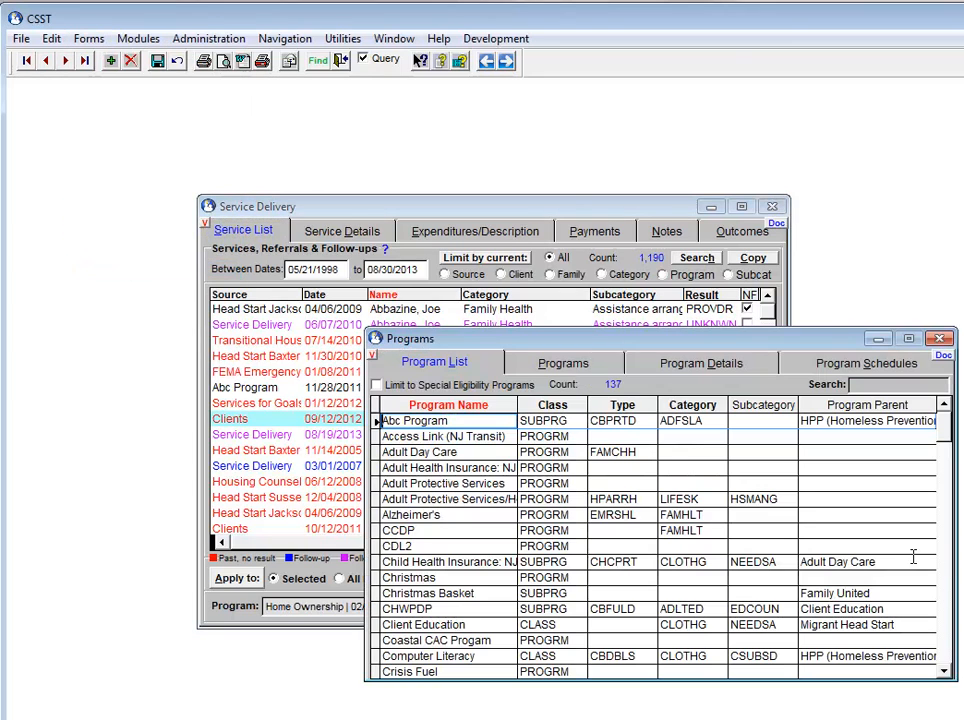
{"action": "left_click", "coordinate": [858, 364]}
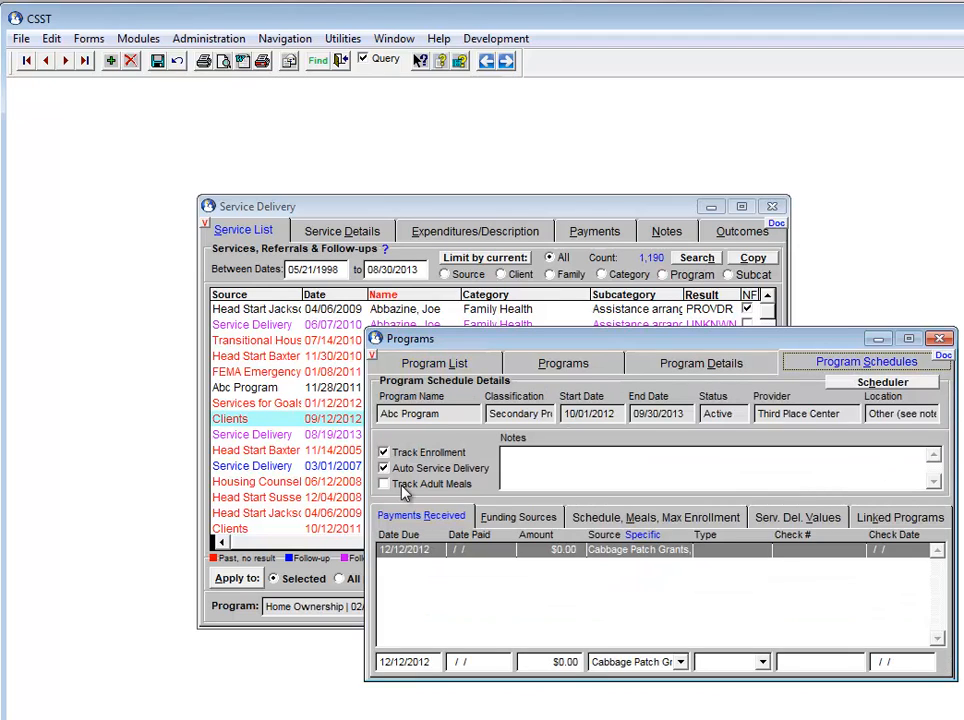
{"action": "mouse_move", "coordinate": [409, 475]}
{"action": "left_click", "coordinate": [940, 338]}
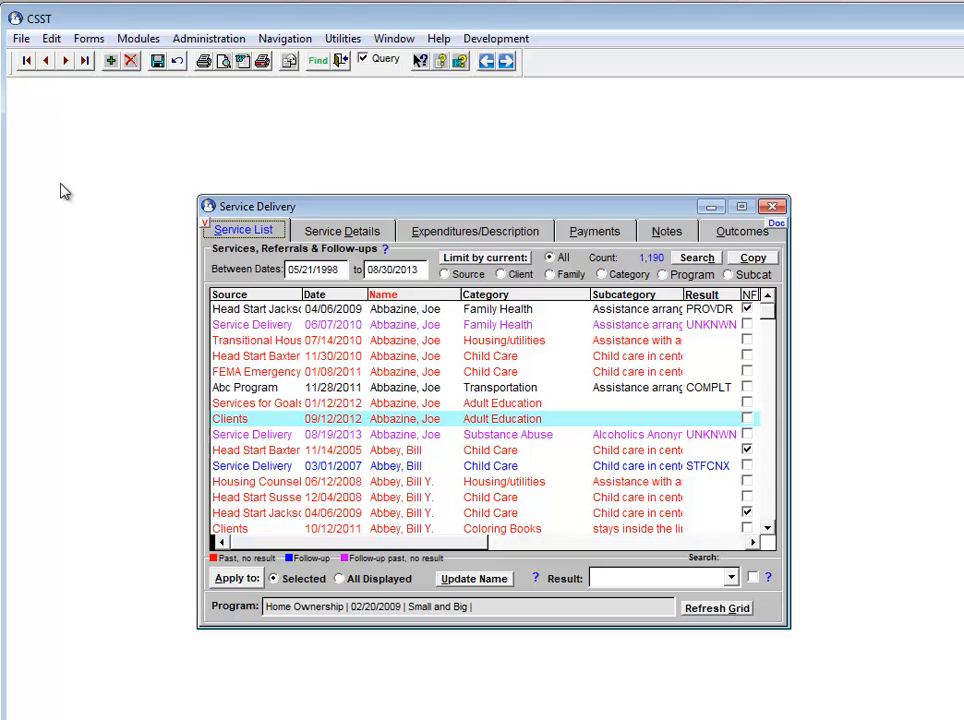
Step: View the physical exam and immunization records in the Health Care Addendum, including their Referral/Follow-up option, and close the form
{"action": "left_click", "coordinate": [132, 39]}
{"action": "mouse_move", "coordinate": [168, 85]}
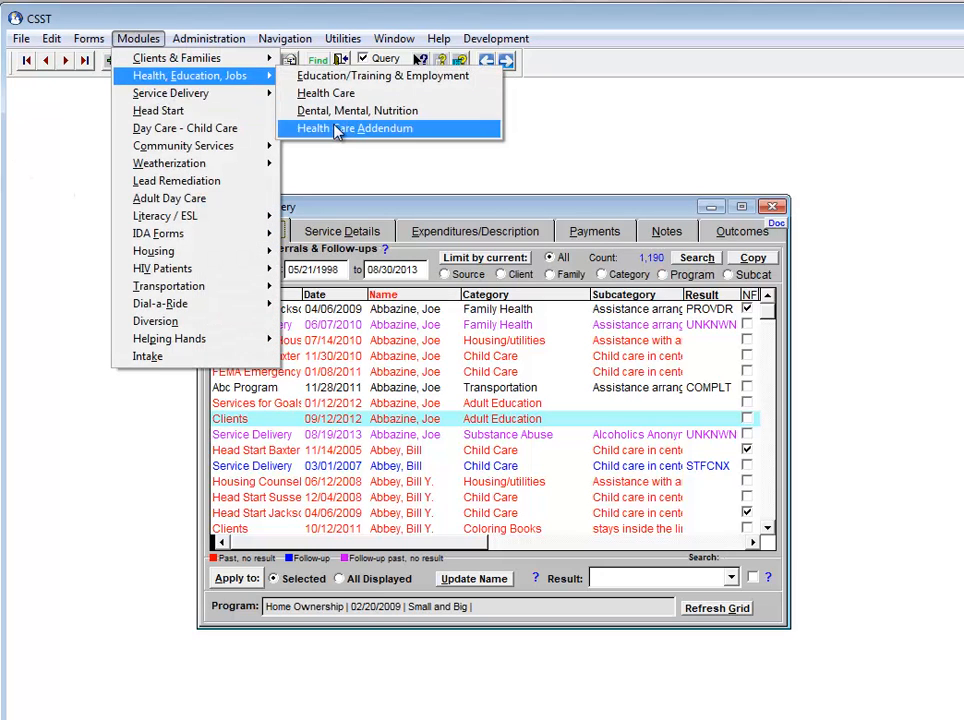
{"action": "left_click", "coordinate": [400, 128]}
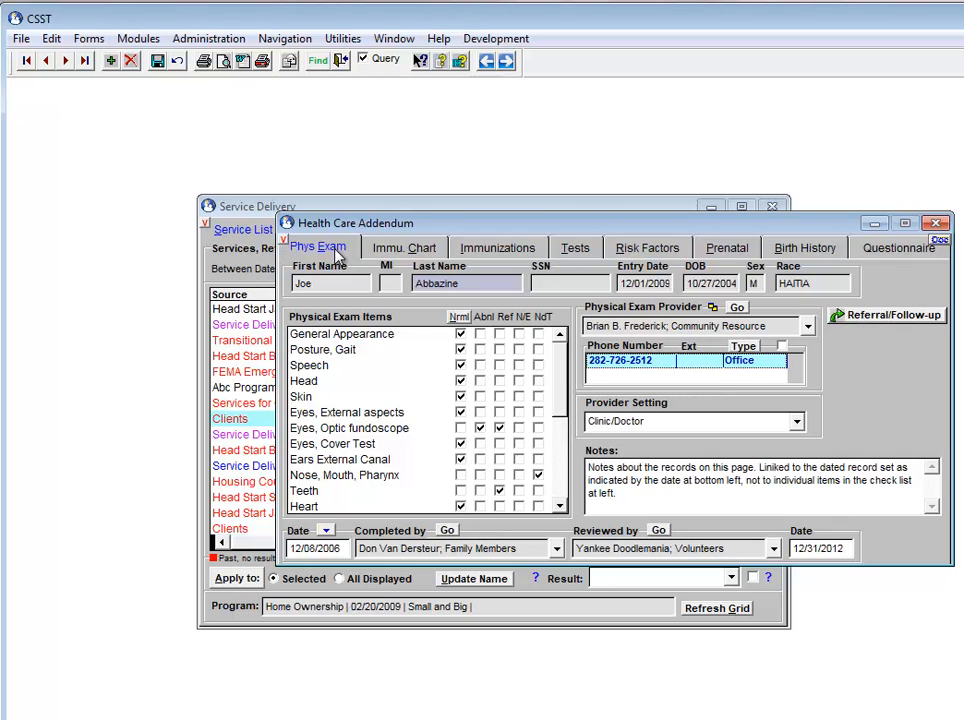
{"action": "left_click", "coordinate": [483, 252]}
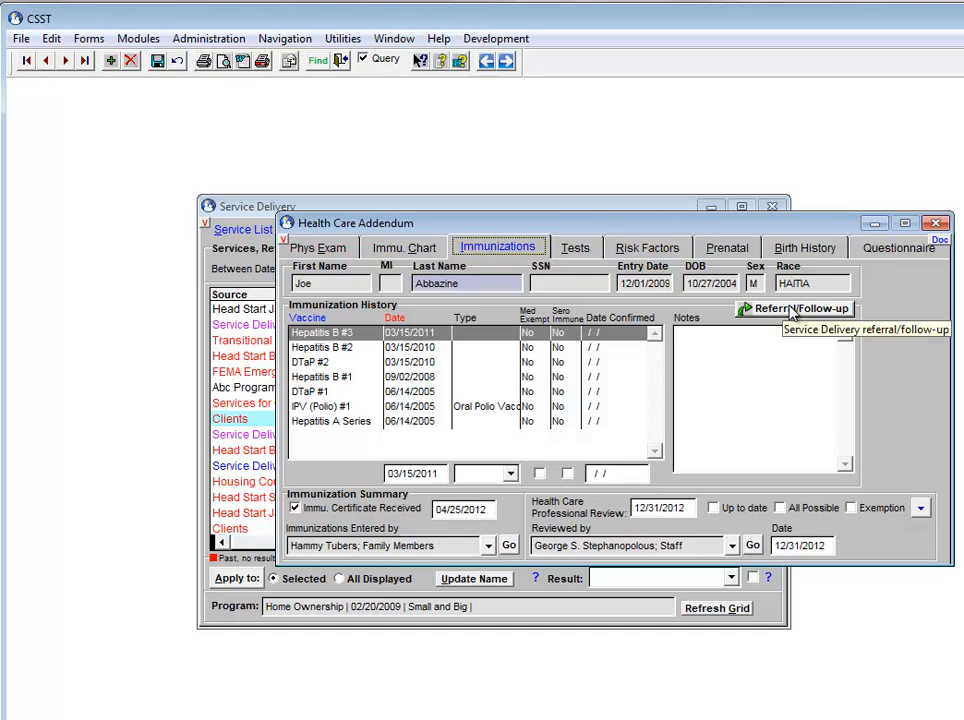
{"action": "left_click", "coordinate": [938, 224]}
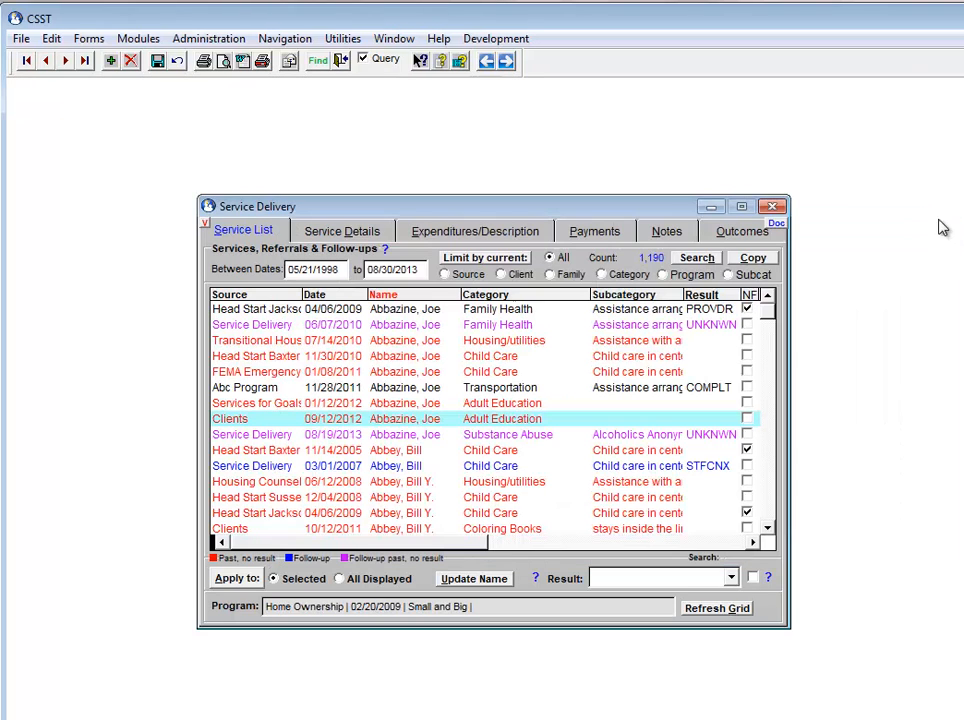
Step: Examine the Associated Program and Referred by fields in the service details of the selected 09/12/2012 record
{"action": "left_click", "coordinate": [328, 233]}
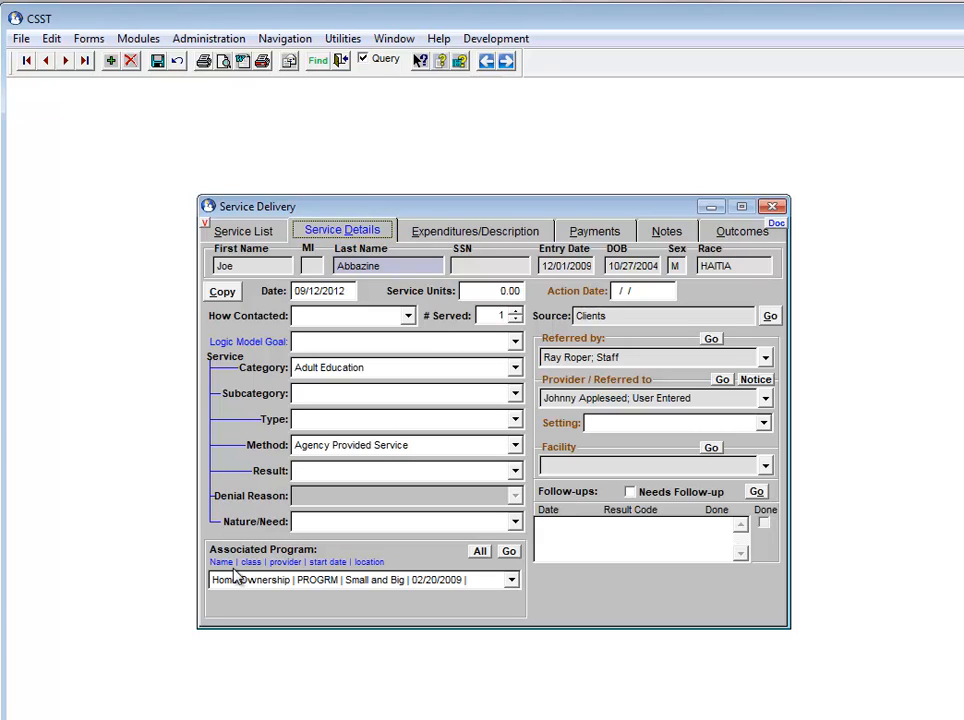
{"action": "left_click", "coordinate": [511, 580]}
{"action": "left_click", "coordinate": [511, 580]}
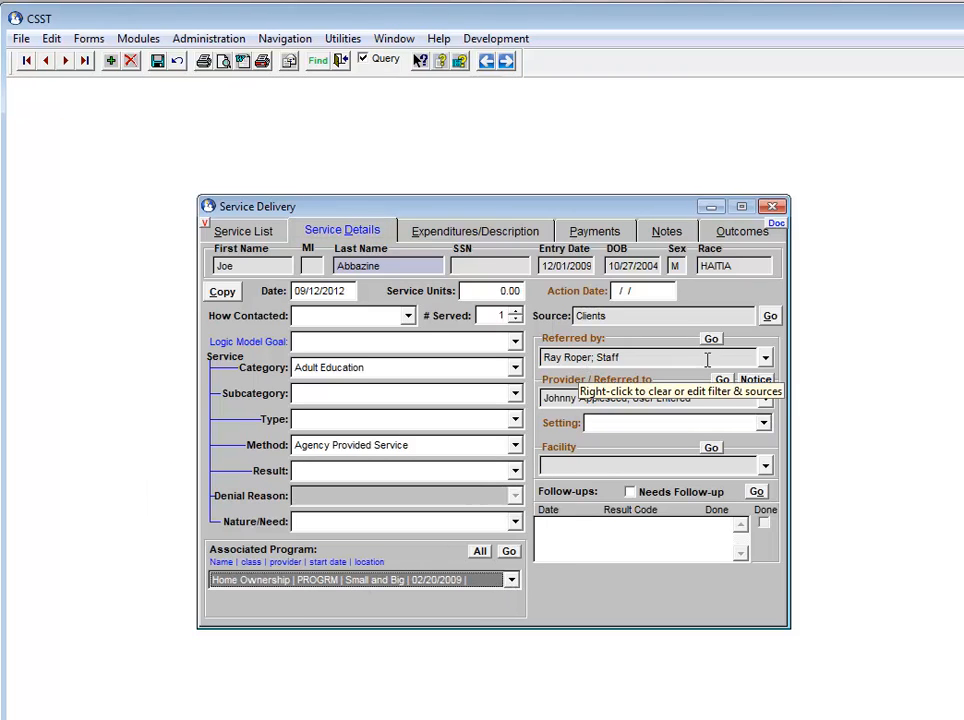
{"action": "left_click", "coordinate": [645, 360]}
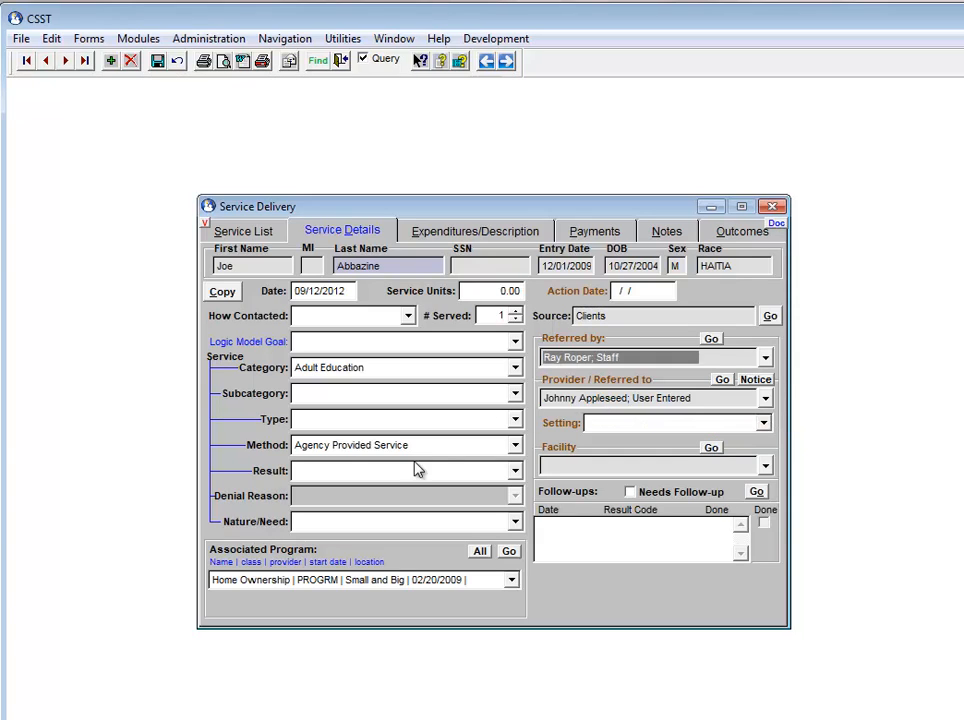
Step: Run the Service Delivery Client report as a print preview to start its query wizard
{"action": "left_click", "coordinate": [20, 38]}
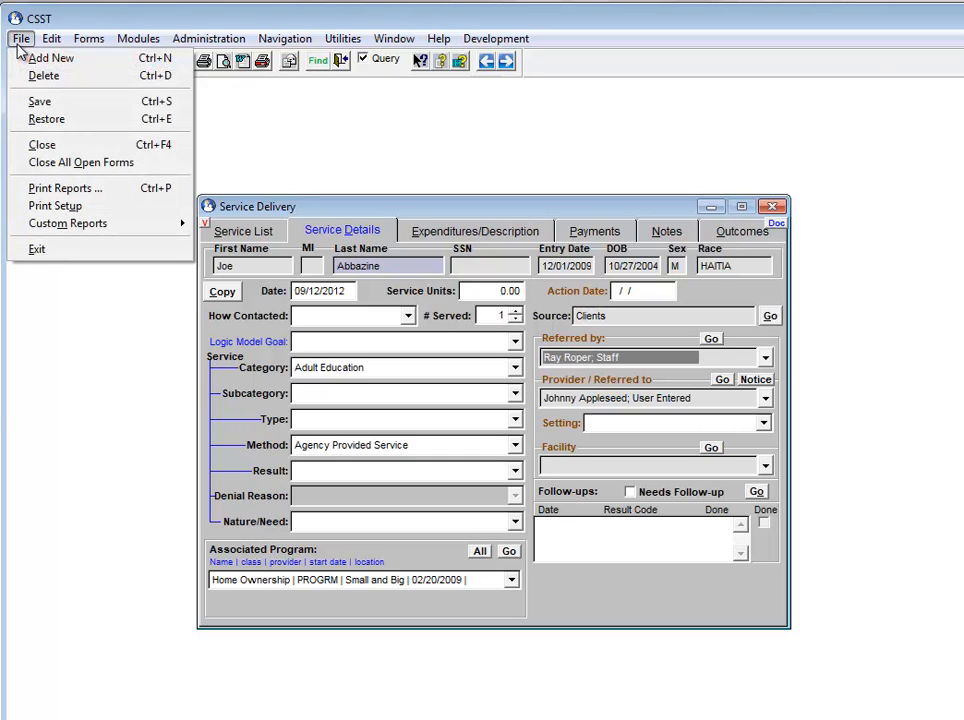
{"action": "left_click", "coordinate": [67, 188]}
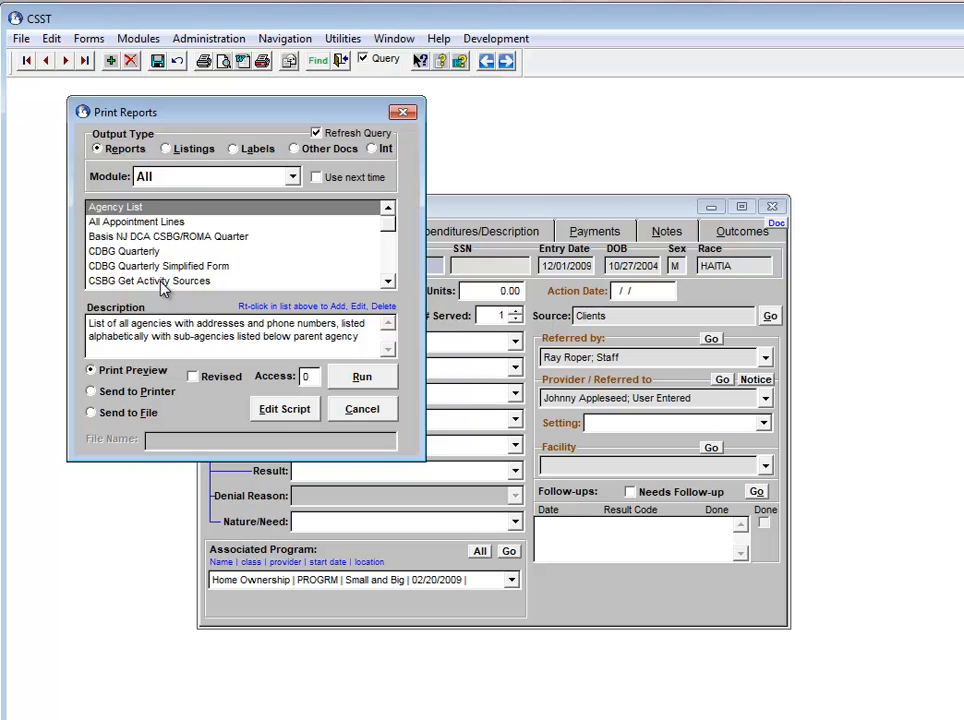
{"action": "type", "text": "se"}
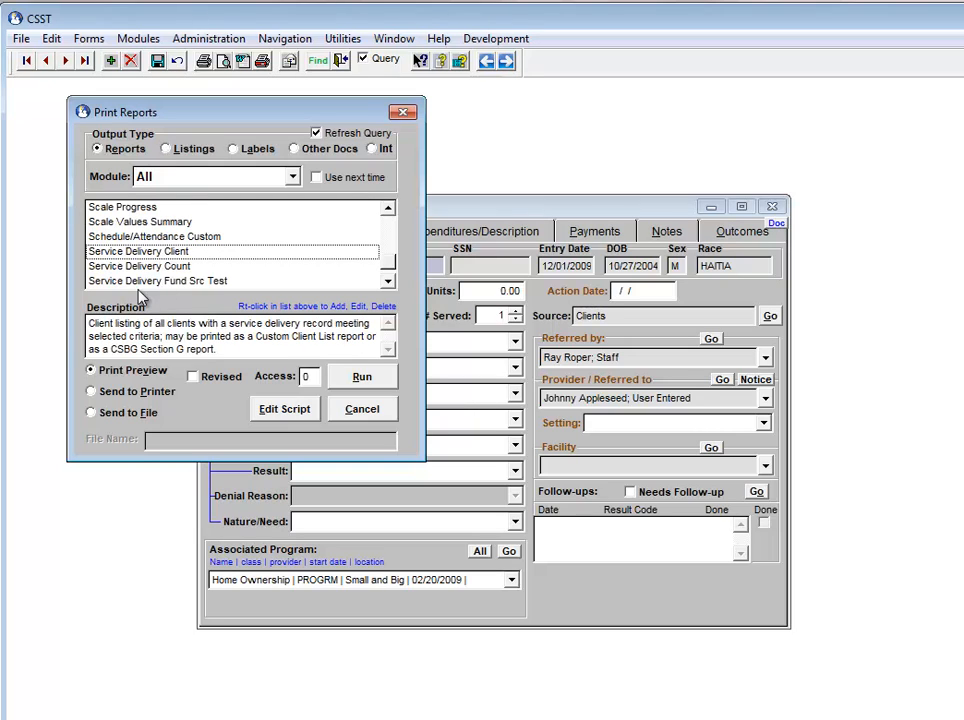
{"action": "left_click", "coordinate": [145, 252]}
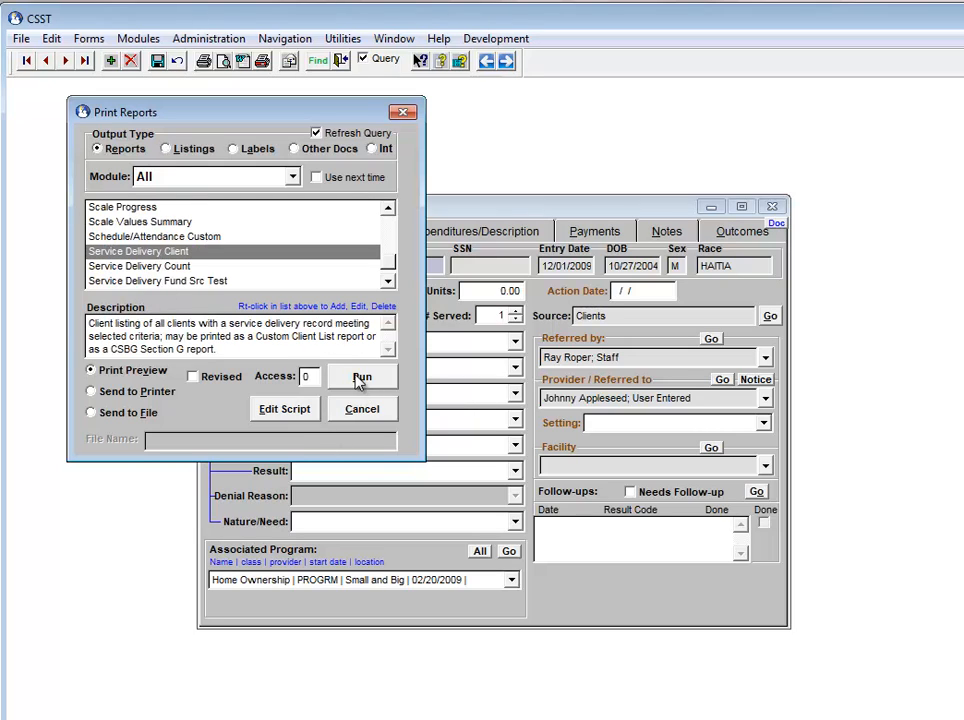
{"action": "left_click", "coordinate": [362, 381]}
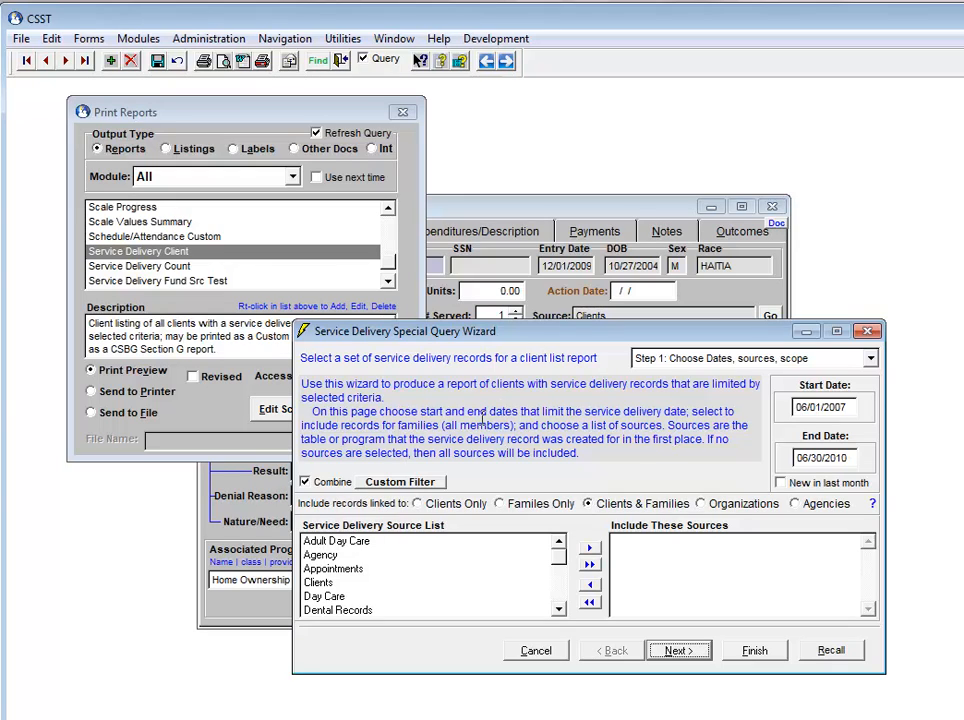
Step: Review the query's date range and record-link choices, and limit the included records to Clients Only
{"action": "left_click", "coordinate": [803, 407]}
{"action": "left_click", "coordinate": [822, 458]}
{"action": "left_click", "coordinate": [801, 407]}
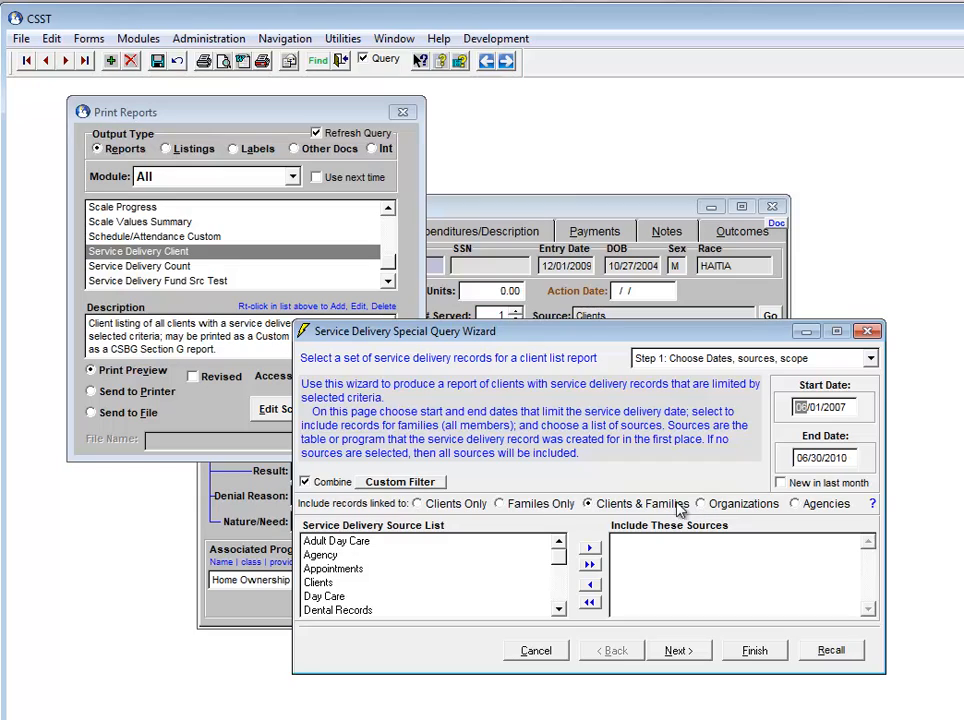
{"action": "left_click", "coordinate": [442, 507]}
{"action": "left_click", "coordinate": [502, 506]}
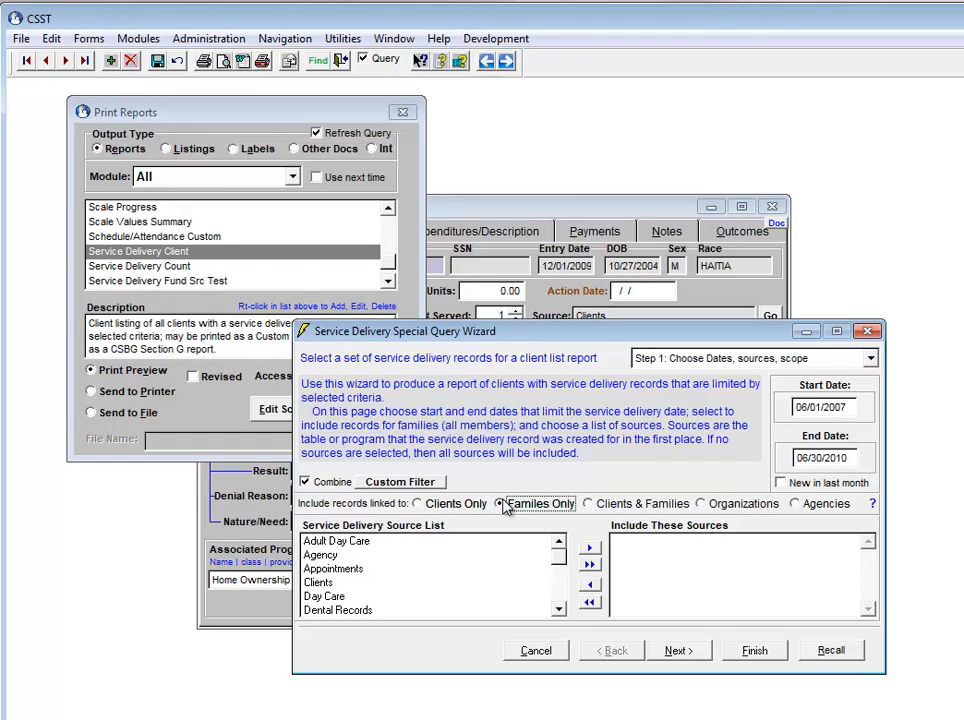
{"action": "left_click", "coordinate": [590, 505]}
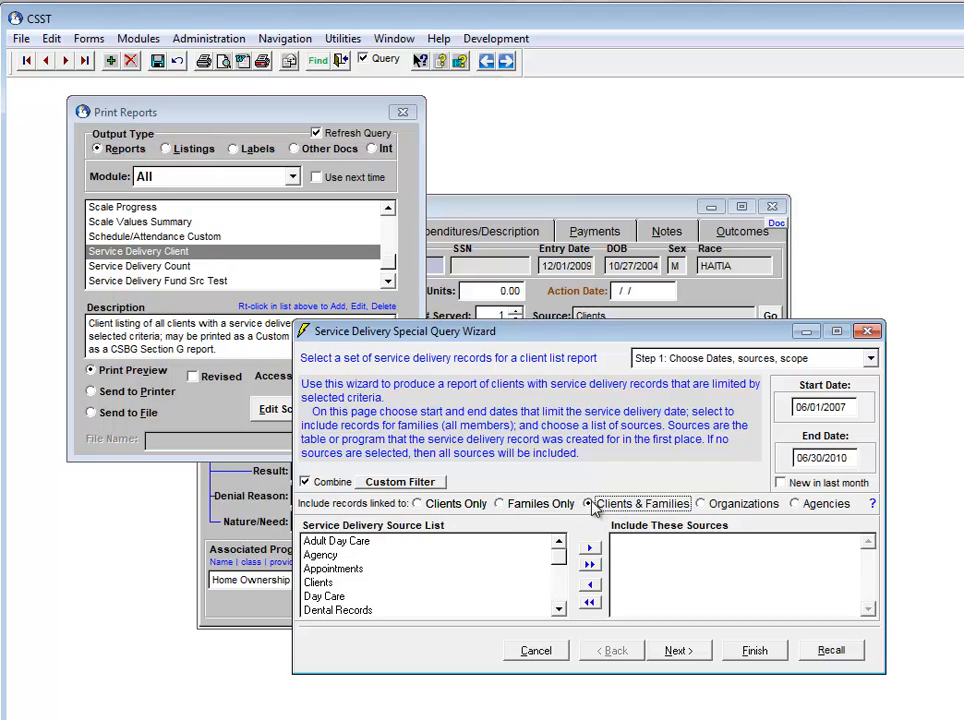
{"action": "left_click", "coordinate": [702, 505]}
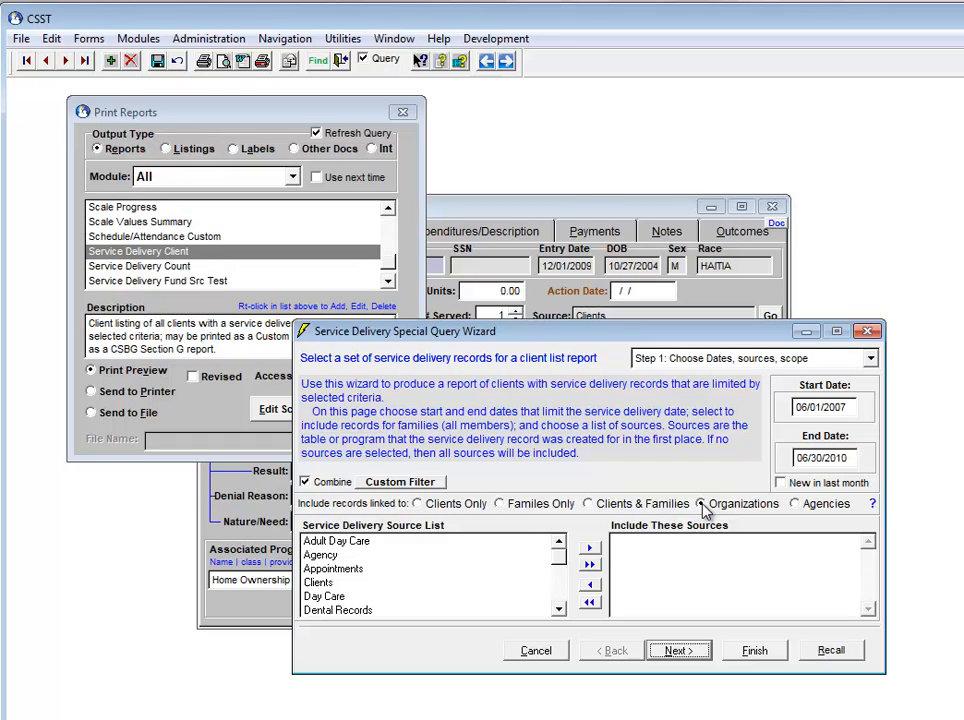
{"action": "left_click", "coordinate": [801, 505]}
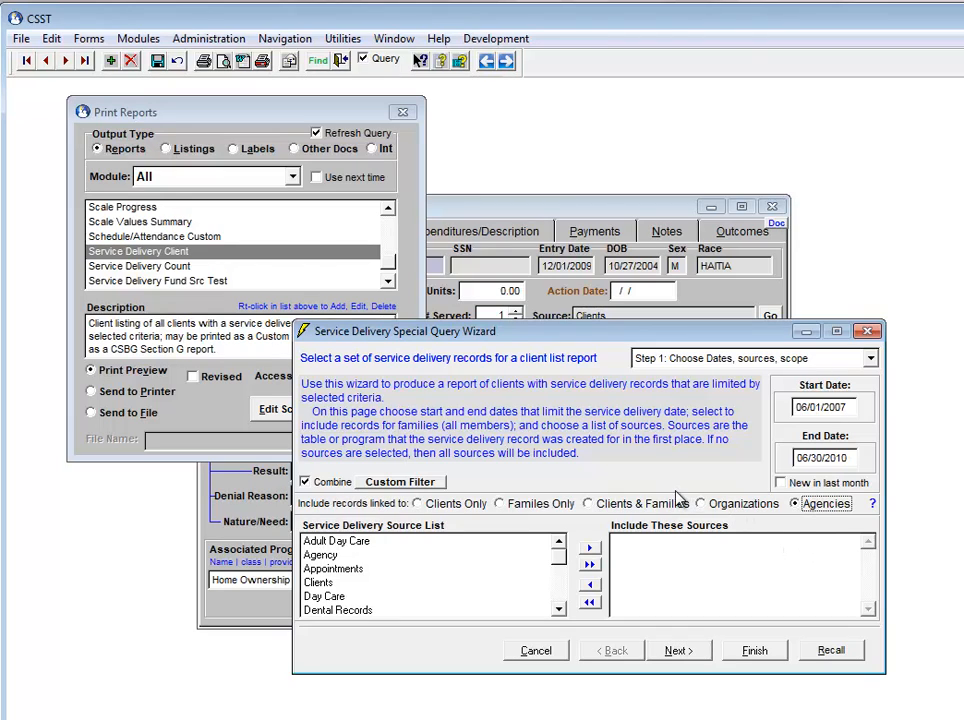
{"action": "left_click", "coordinate": [443, 507]}
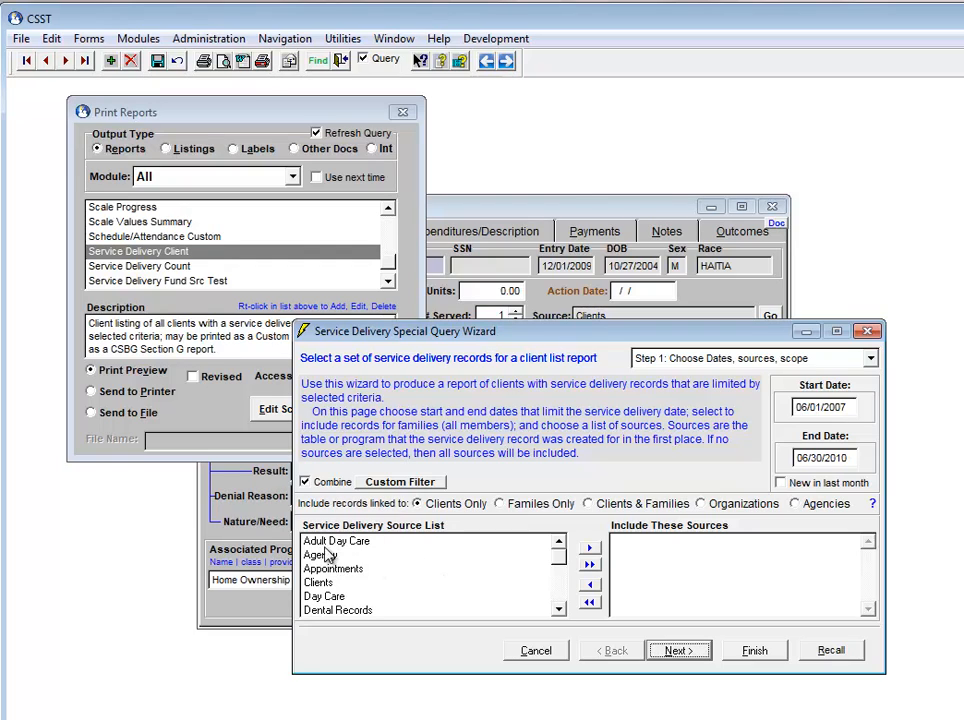
Step: Try including Homeless and Health History as service delivery sources, and clear the included sources
{"action": "left_click_drag", "start_coordinate": [558, 613], "coordinate": [558, 613]}
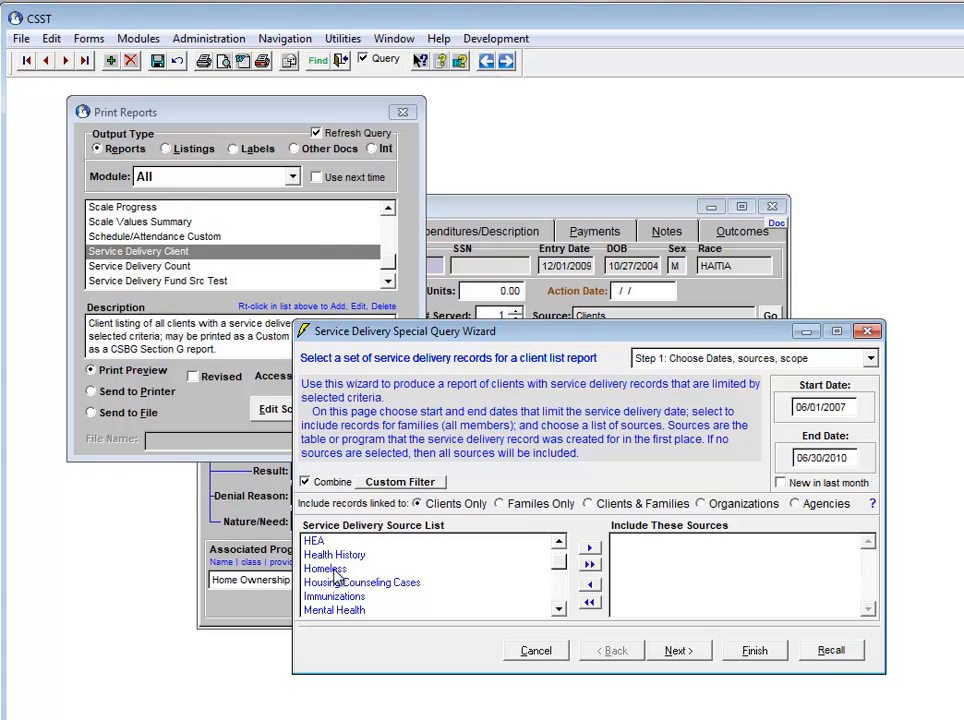
{"action": "double_click", "coordinate": [333, 570]}
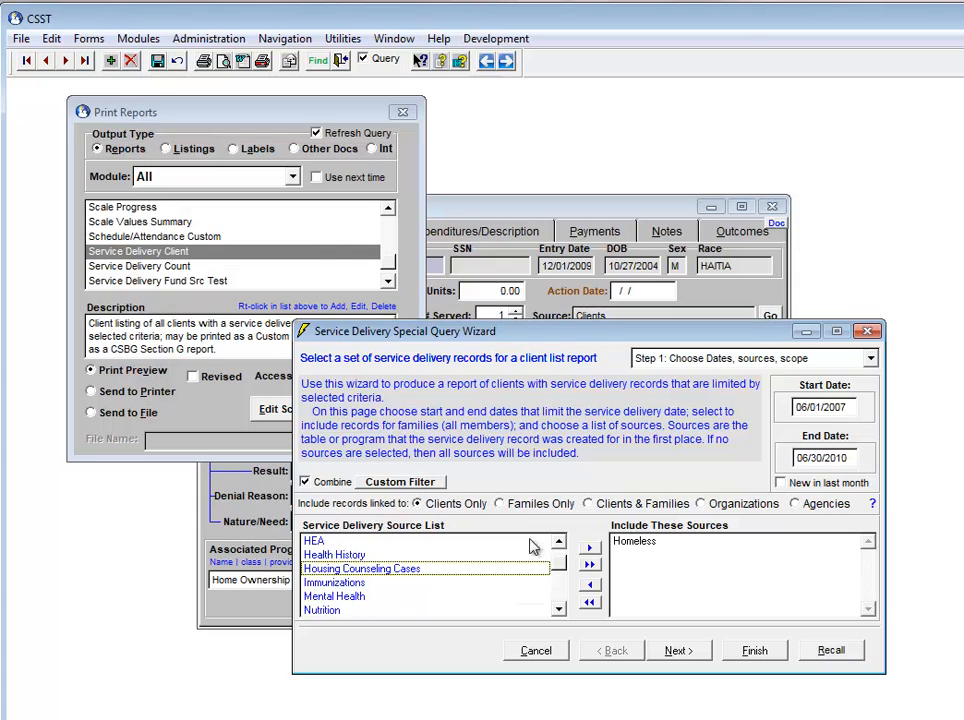
{"action": "double_click", "coordinate": [355, 556]}
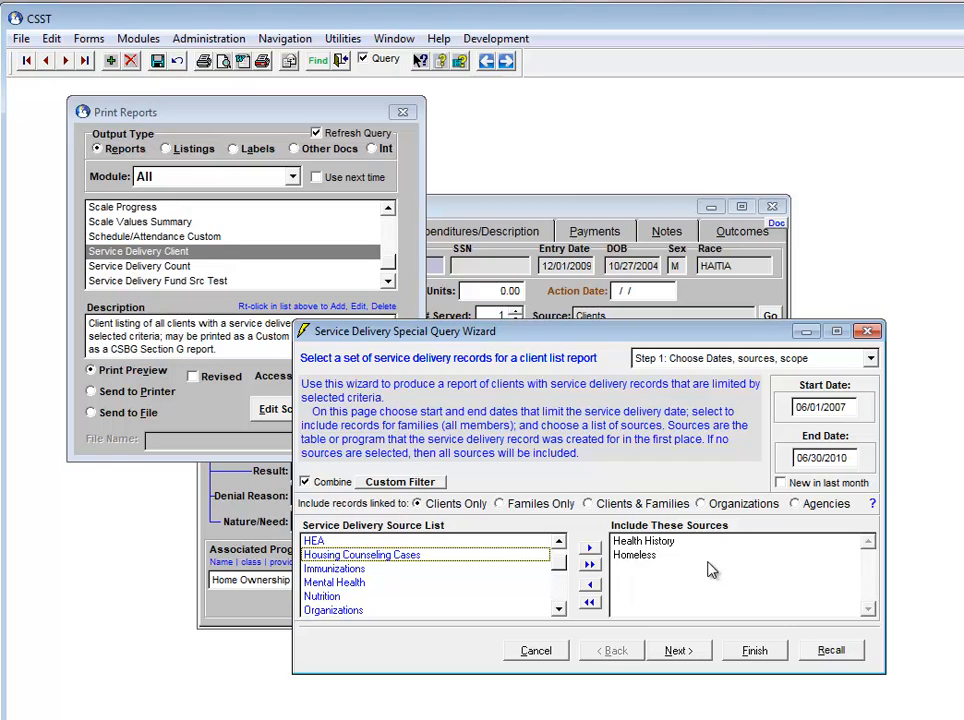
{"action": "left_click", "coordinate": [590, 604]}
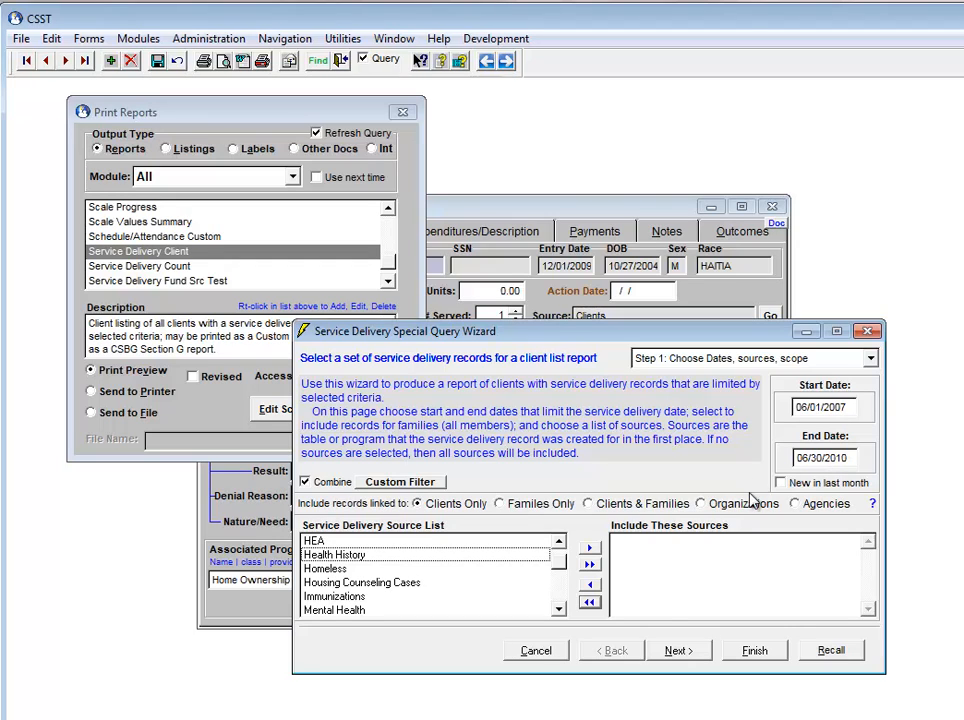
Step: Advance the query wizard to choosing associated programs with no sources selected
{"action": "left_click", "coordinate": [668, 651]}
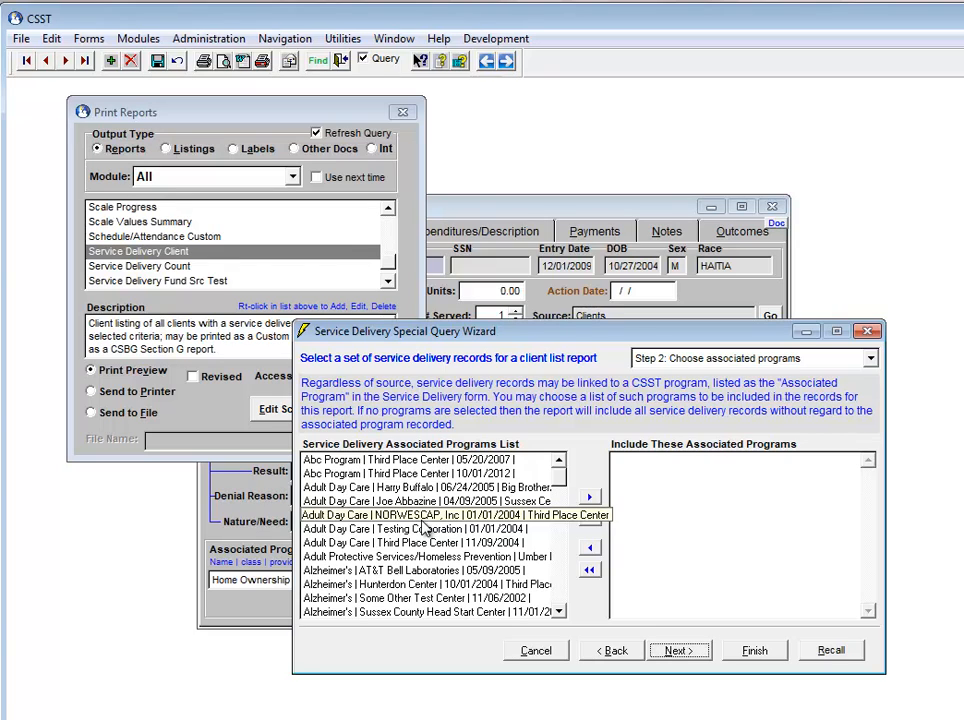
Step: Try including the Alzheimer's programs at Some Other Test Center and Hunterdon Center as associated programs
{"action": "left_click", "coordinate": [559, 611]}
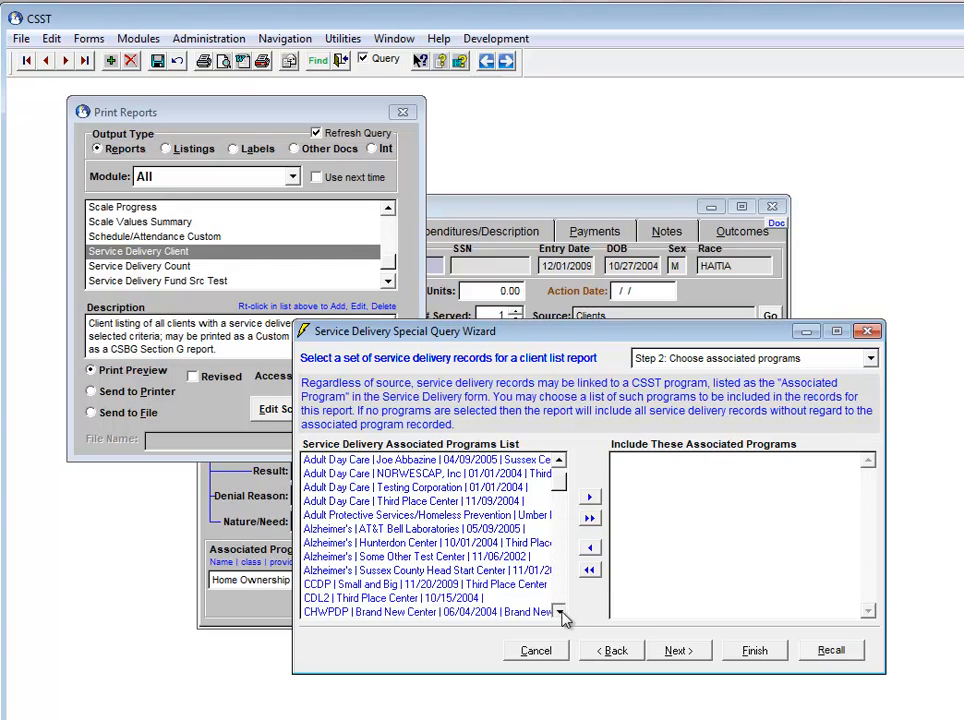
{"action": "scroll", "coordinate": [561, 618], "scroll_direction": "down", "scroll_amount": 1}
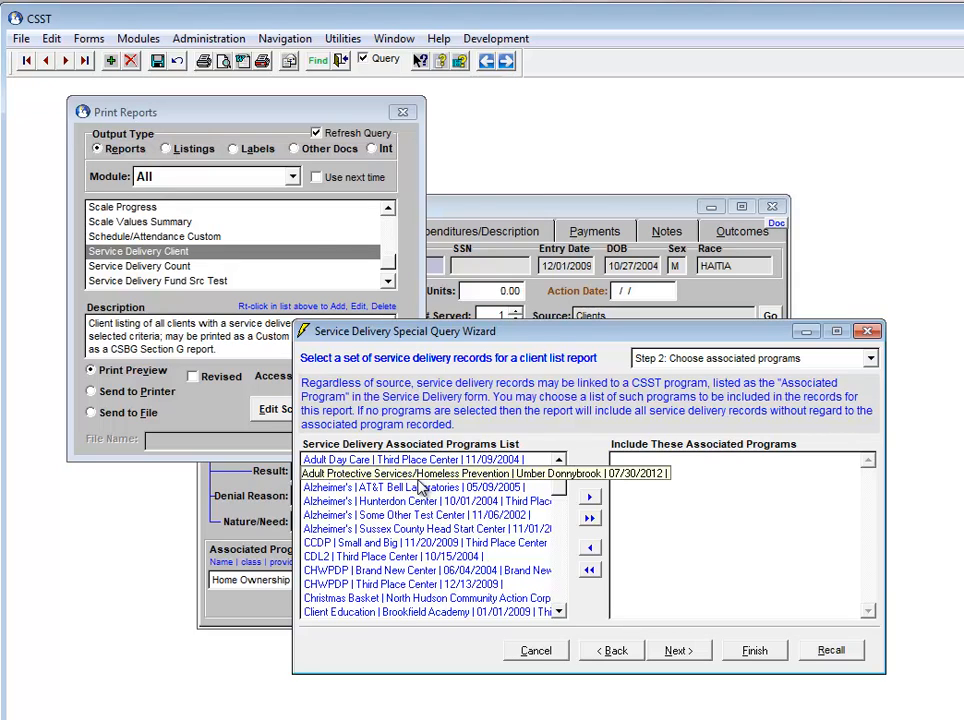
{"action": "double_click", "coordinate": [393, 517]}
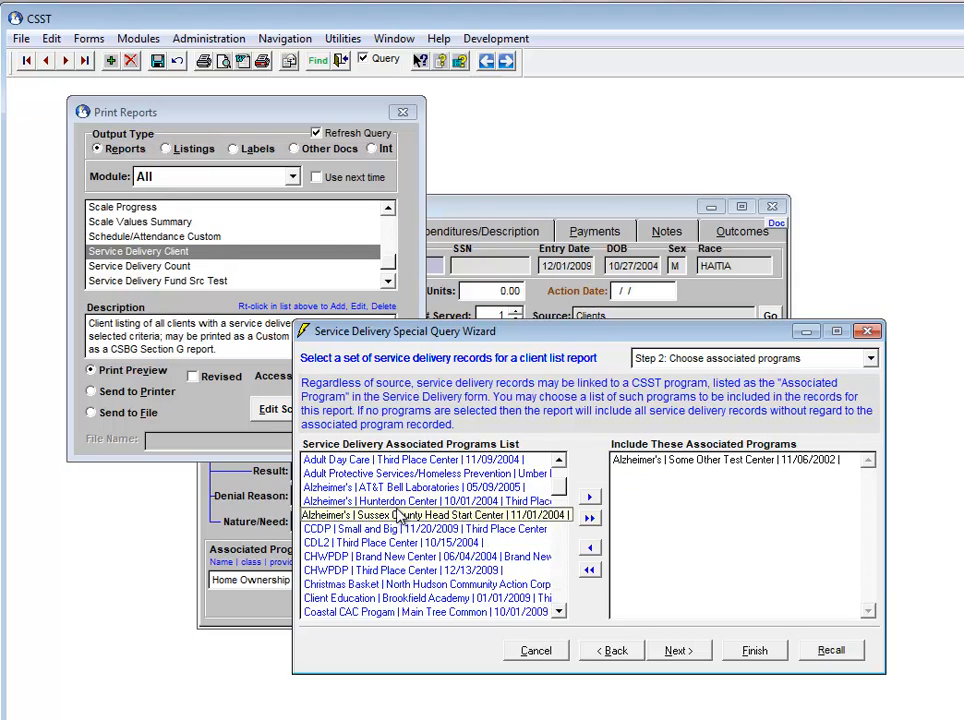
{"action": "double_click", "coordinate": [396, 504]}
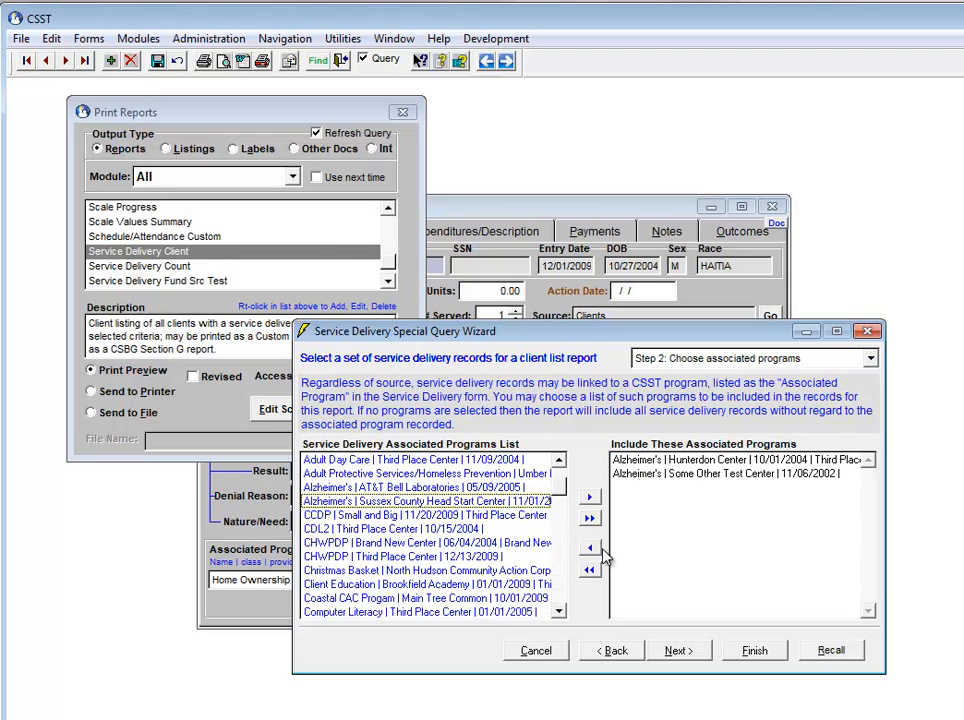
Step: Try including the consecutive programs from CDL2 through Christmas Basket, and remove all included associated programs
{"action": "left_click", "coordinate": [418, 571]}
{"action": "left_click", "coordinate": [405, 529], "text": "shift"}
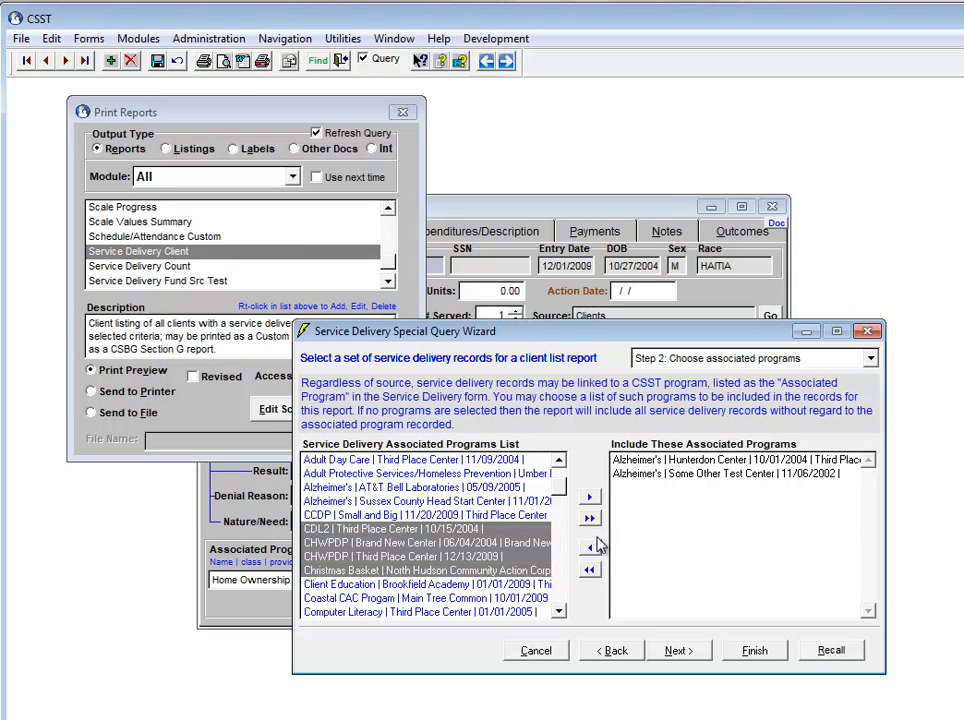
{"action": "left_click", "coordinate": [589, 498]}
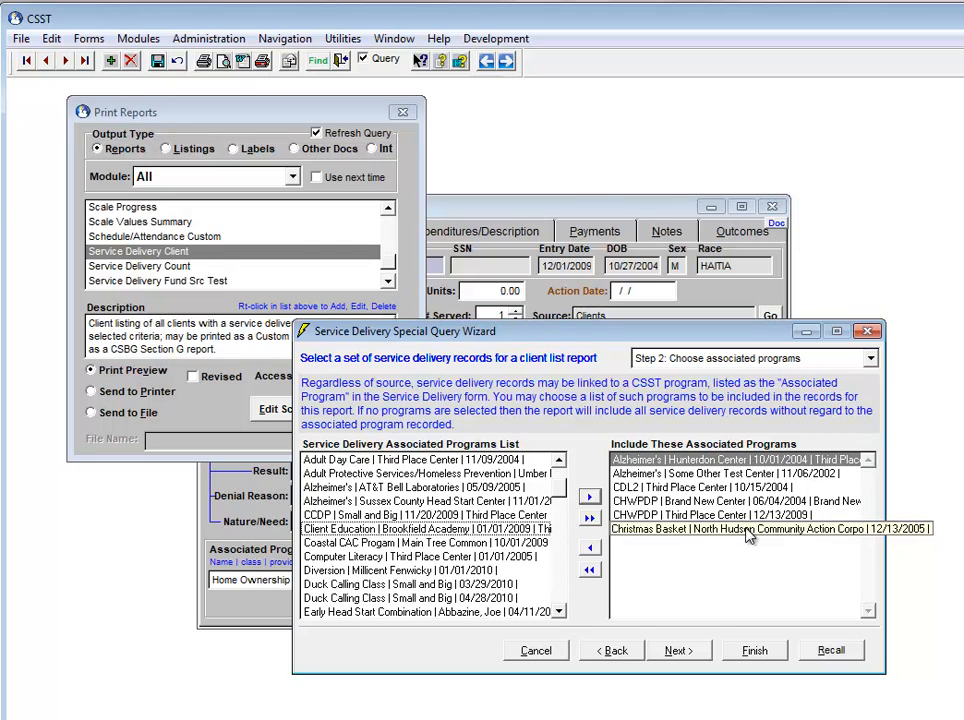
{"action": "left_click", "coordinate": [590, 570]}
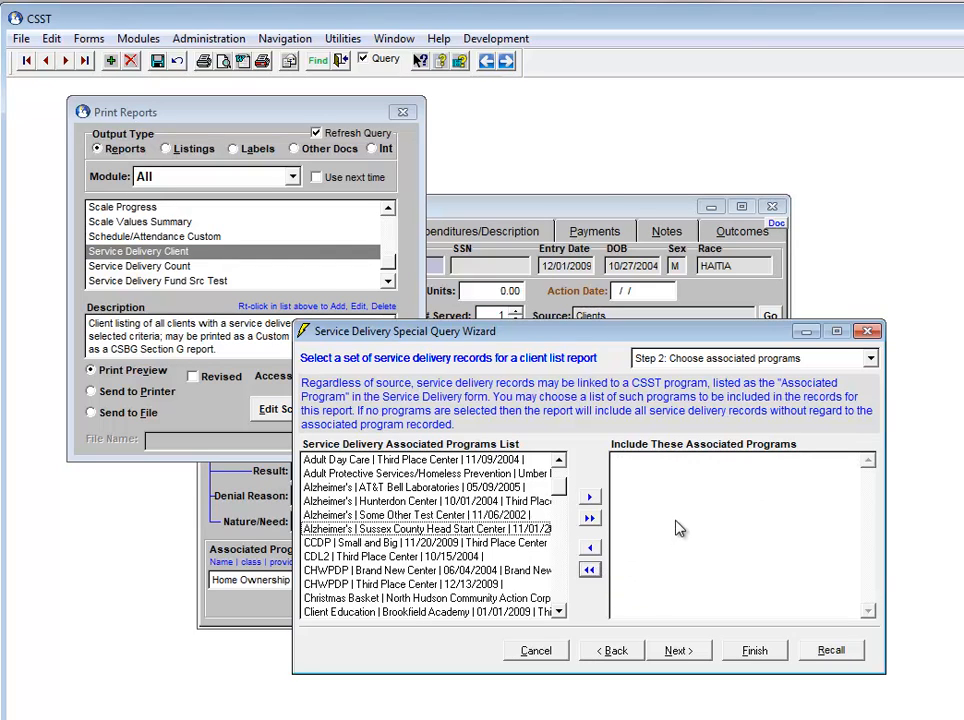
Step: Advance the query wizard to choosing referrer and provider with no associated programs selected
{"action": "left_click", "coordinate": [672, 650]}
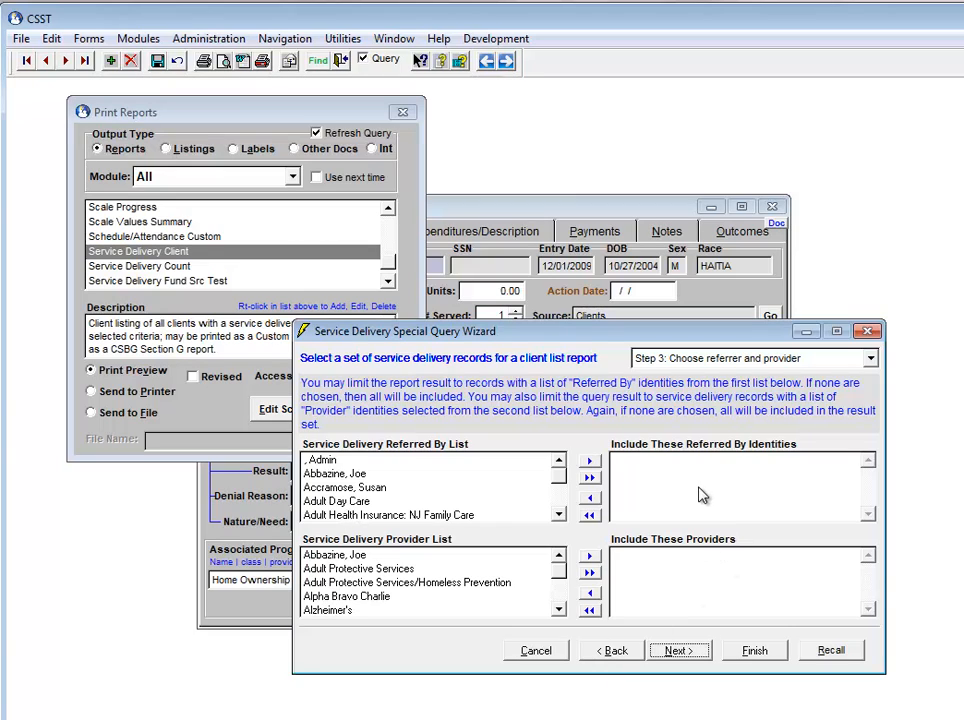
Step: Advance the query wizard to choosing the report output format with no referrers, providers or clients selected
{"action": "left_click", "coordinate": [678, 651]}
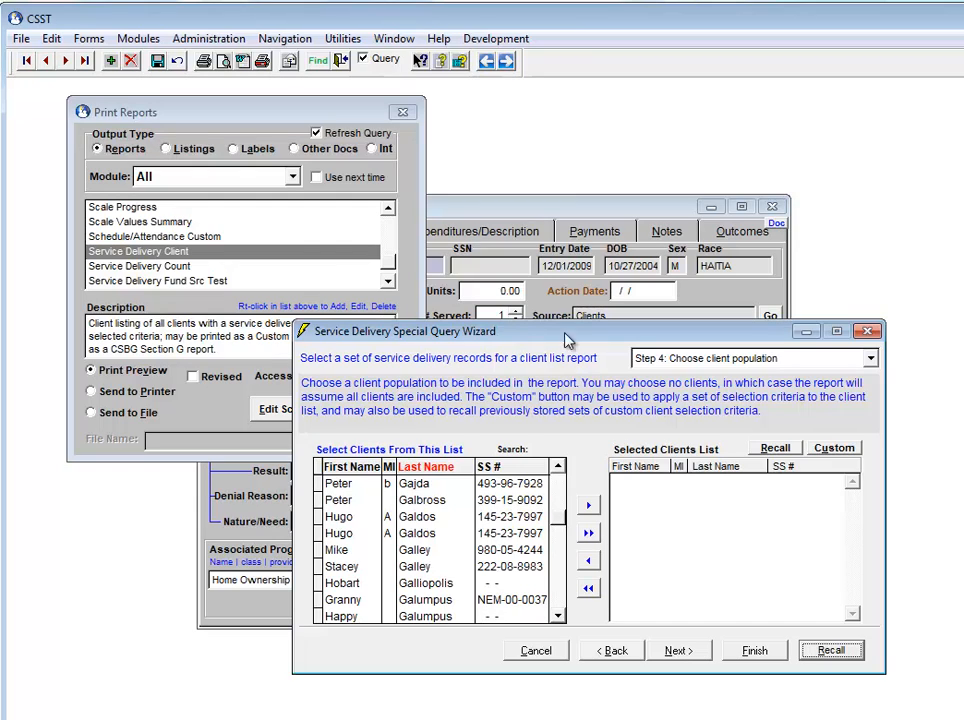
{"action": "left_click", "coordinate": [678, 651]}
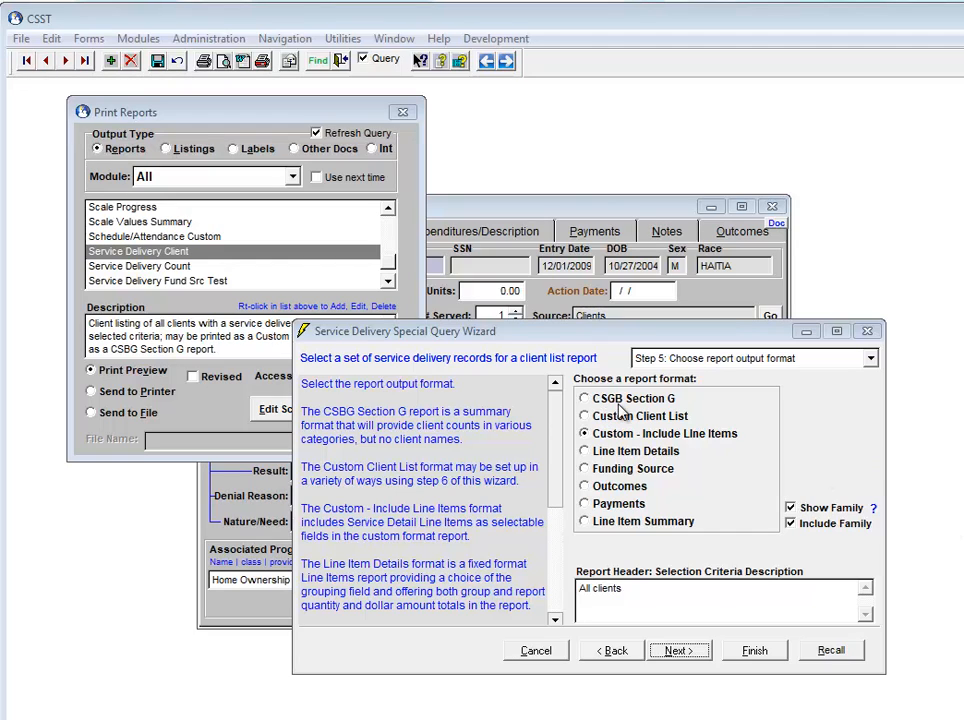
Step: Try the CSGB Section G, Custom Client List and Custom - Include Line Items report formats
{"action": "left_click", "coordinate": [673, 399]}
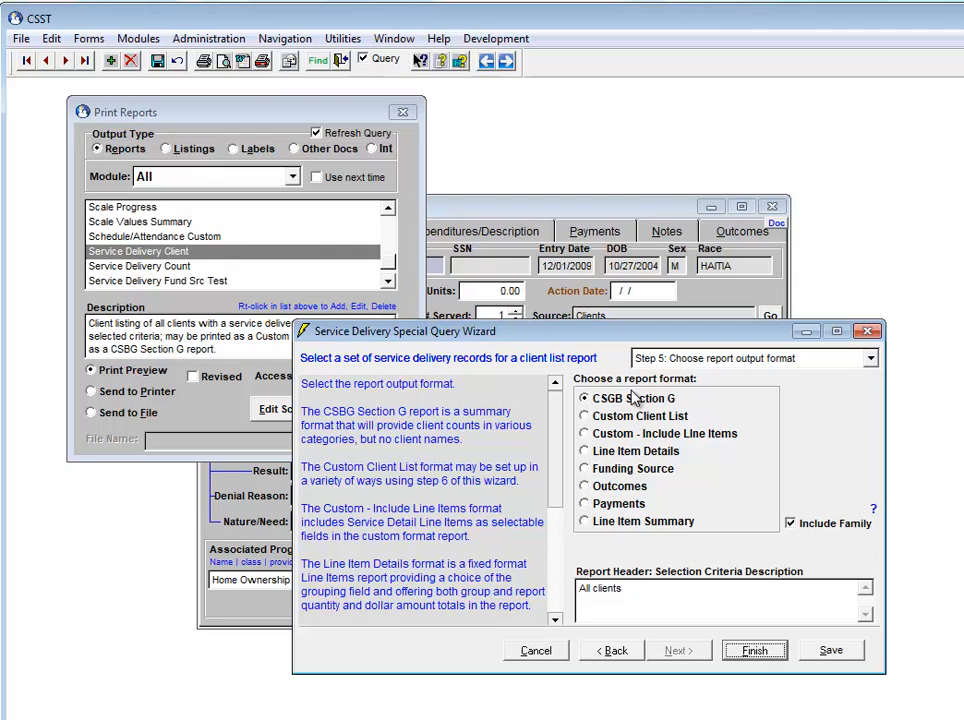
{"action": "left_click", "coordinate": [754, 650]}
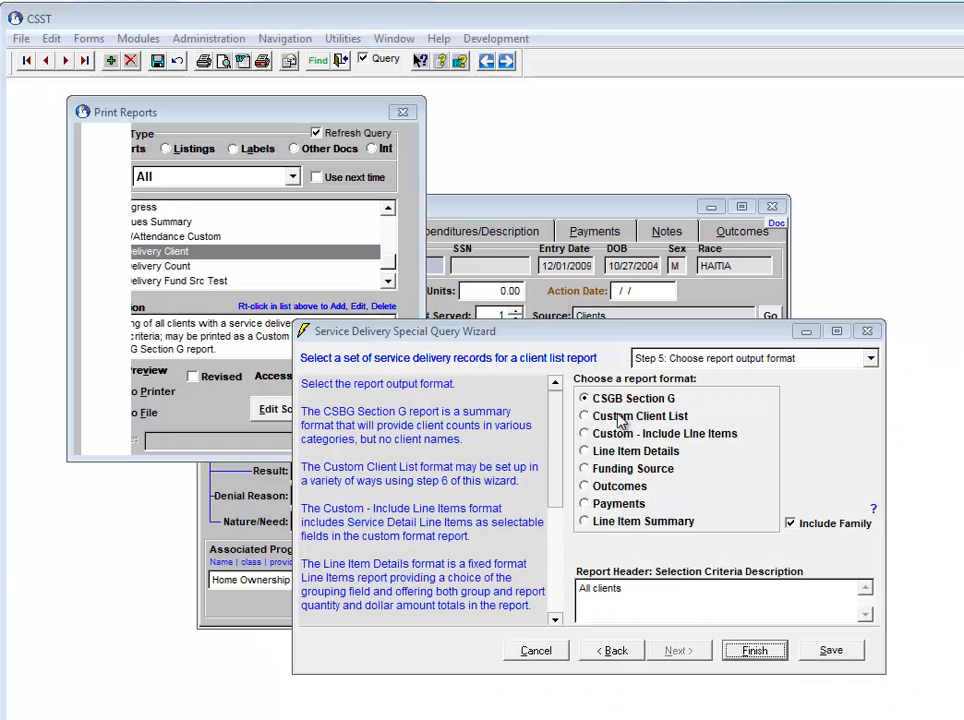
{"action": "left_click", "coordinate": [636, 421]}
{"action": "left_click", "coordinate": [673, 437]}
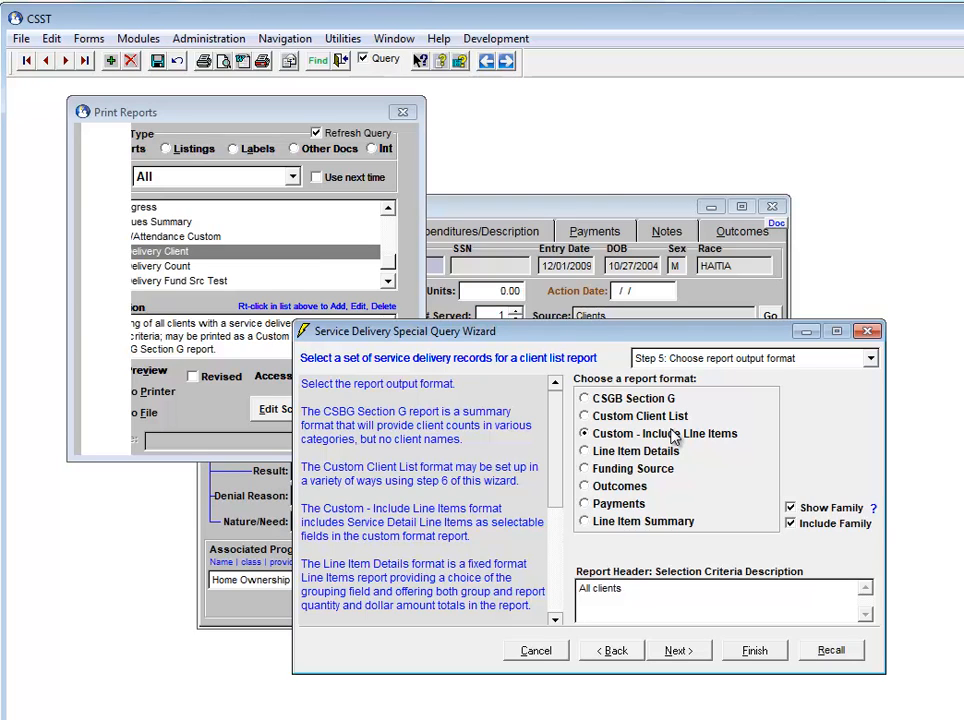
Step: Try the Line Item Details report format and view the matching sample report in the Word document before returning to the wizard
{"action": "left_click", "coordinate": [633, 458]}
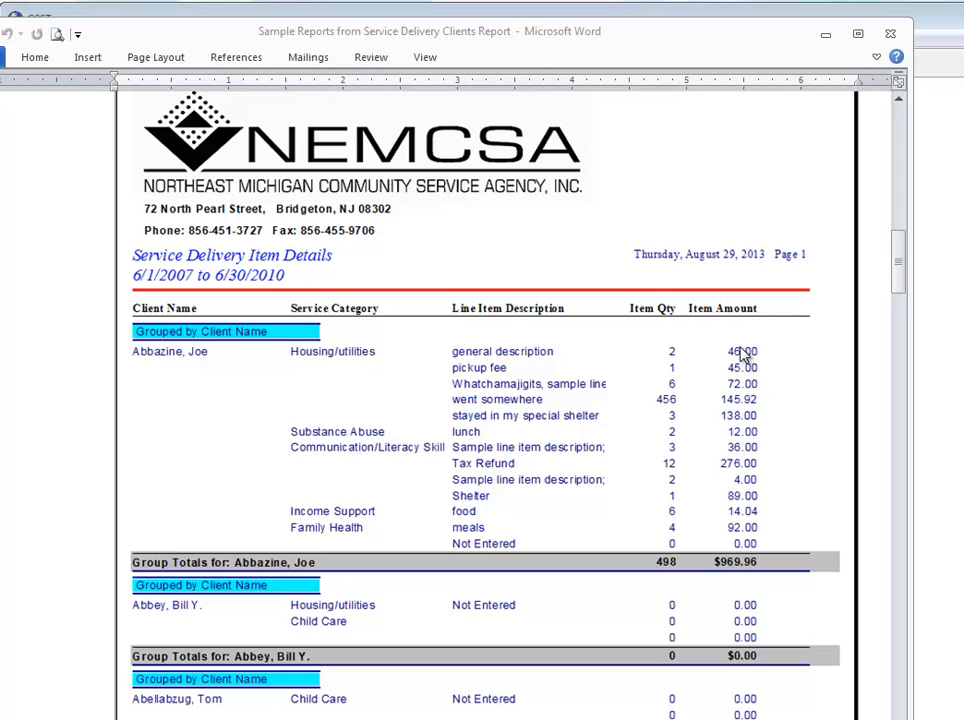
{"action": "key", "text": "alt+Tab"}
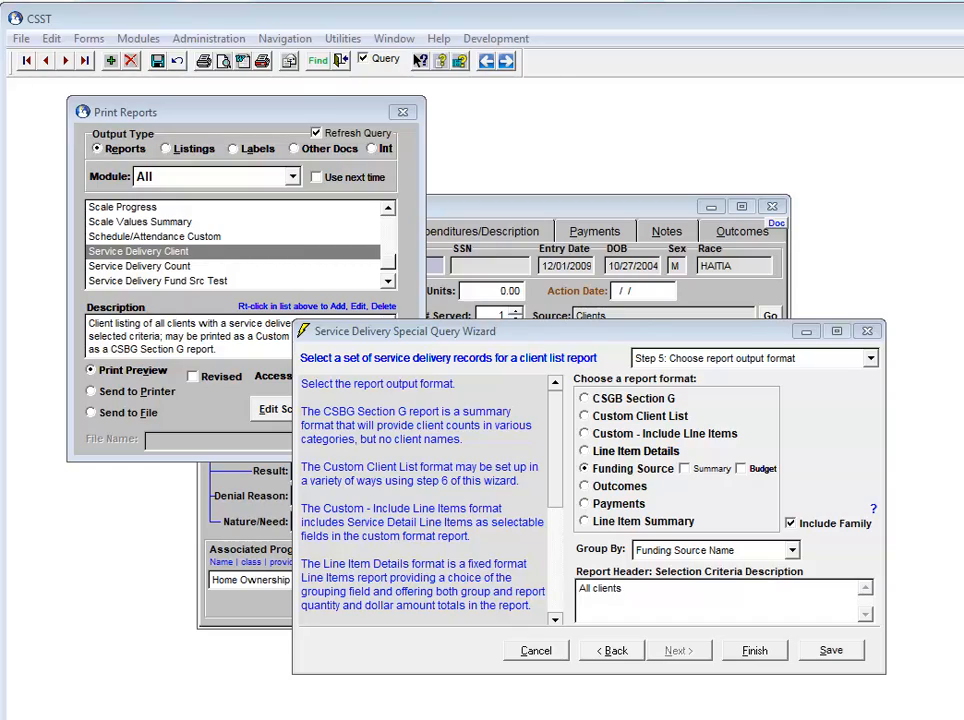
{"action": "left_click_drag", "start_coordinate": [961, 20], "coordinate": [619, 14]}
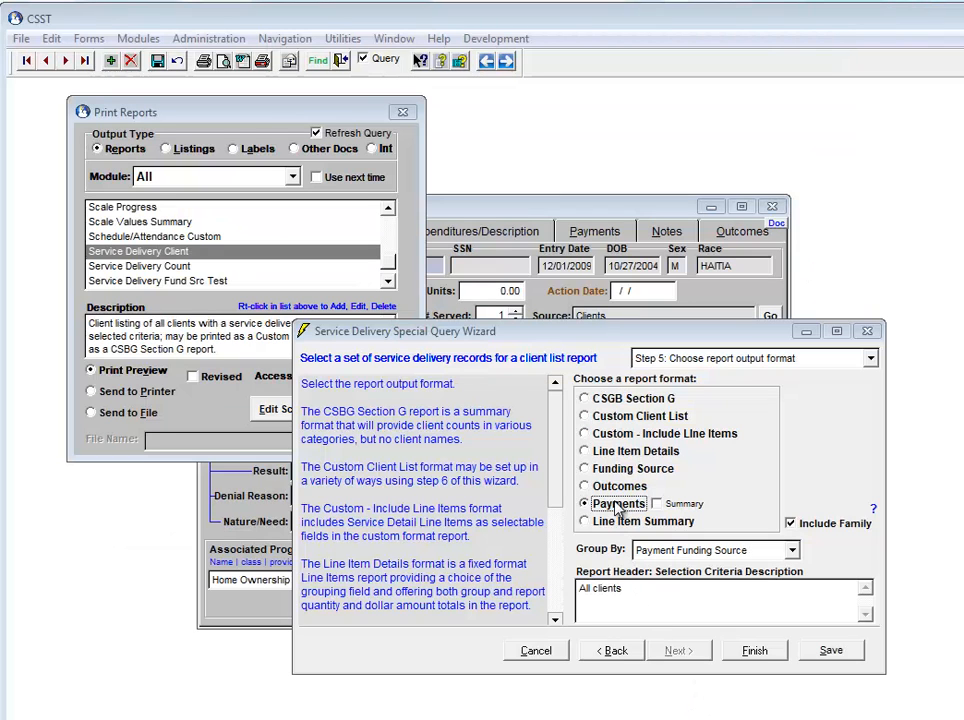
Step: Try the Summary option of the Payments report format and clear it again
{"action": "left_click", "coordinate": [668, 510]}
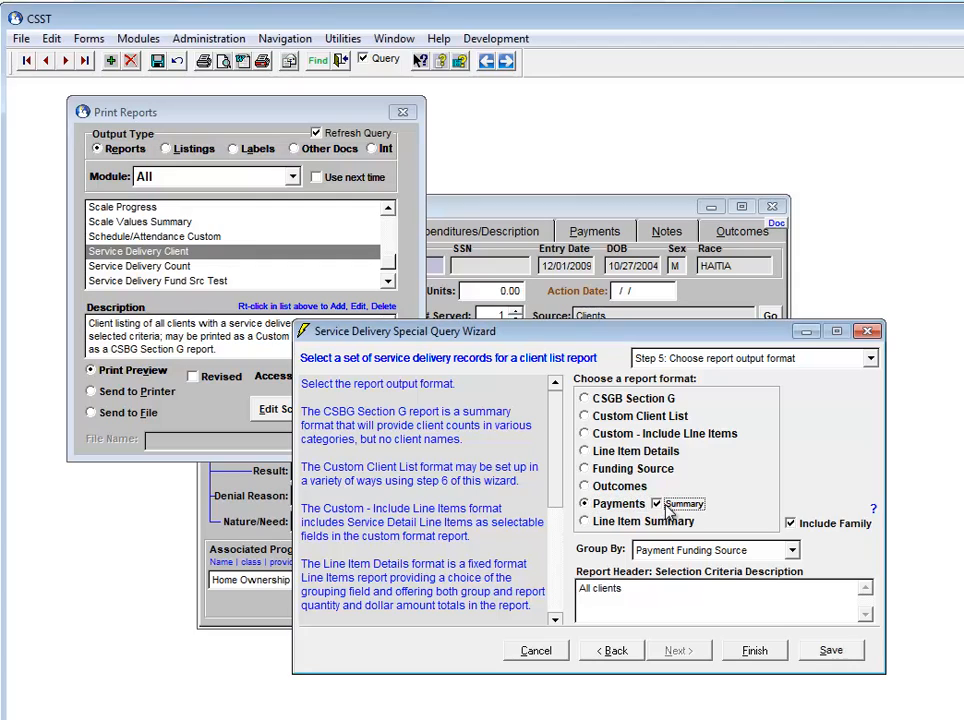
{"action": "left_click", "coordinate": [668, 510]}
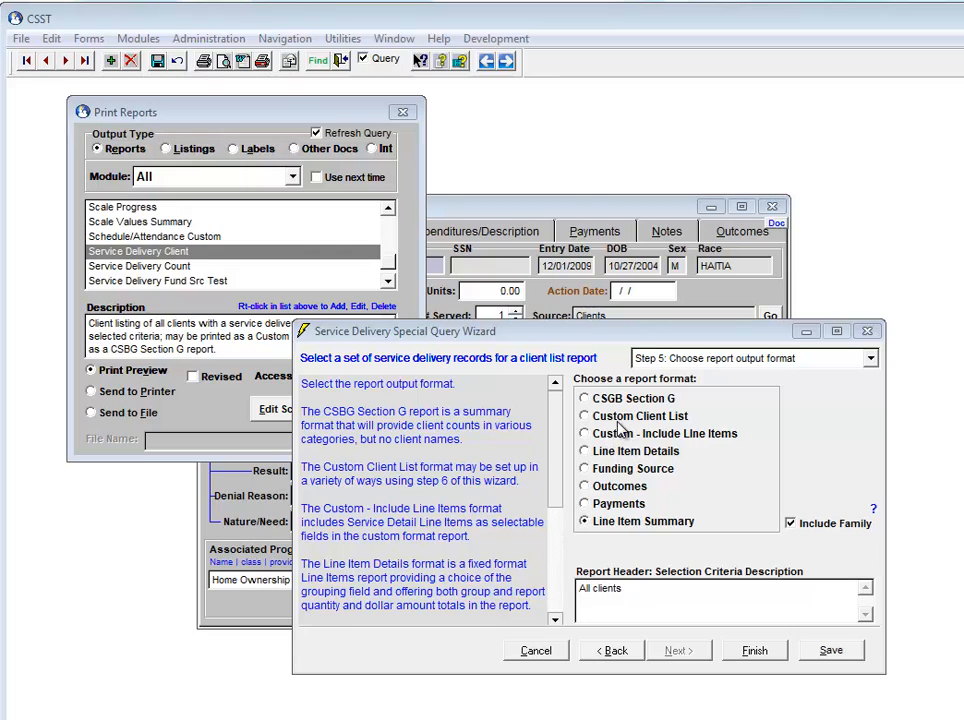
Step: Choose the Custom Client List format, advance to choosing fields and format, and review the available report fields
{"action": "left_click", "coordinate": [586, 416]}
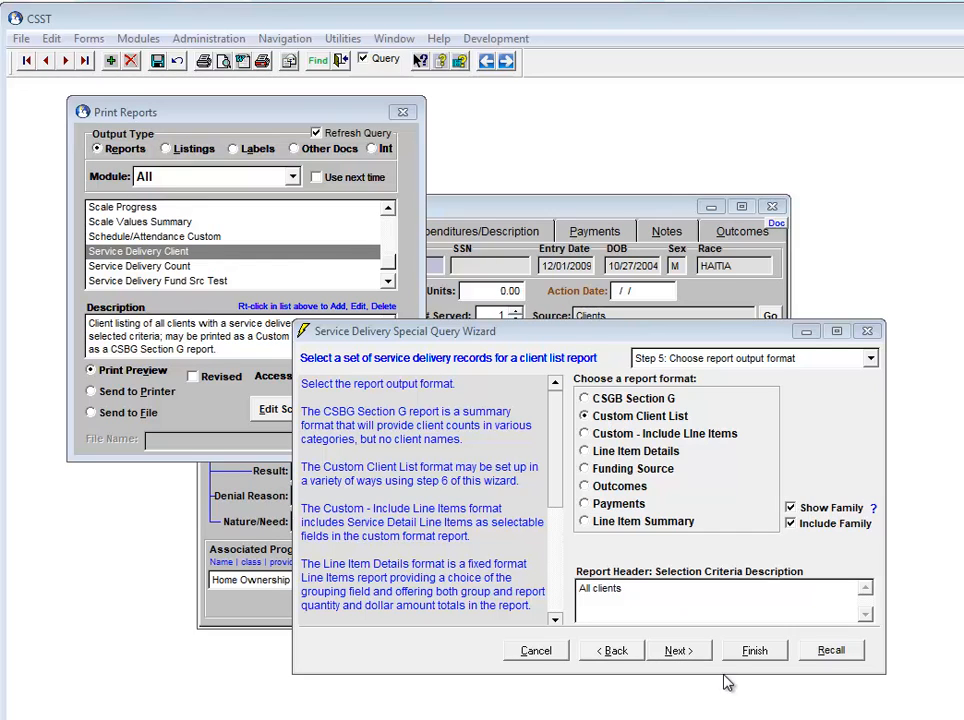
{"action": "left_click", "coordinate": [690, 652]}
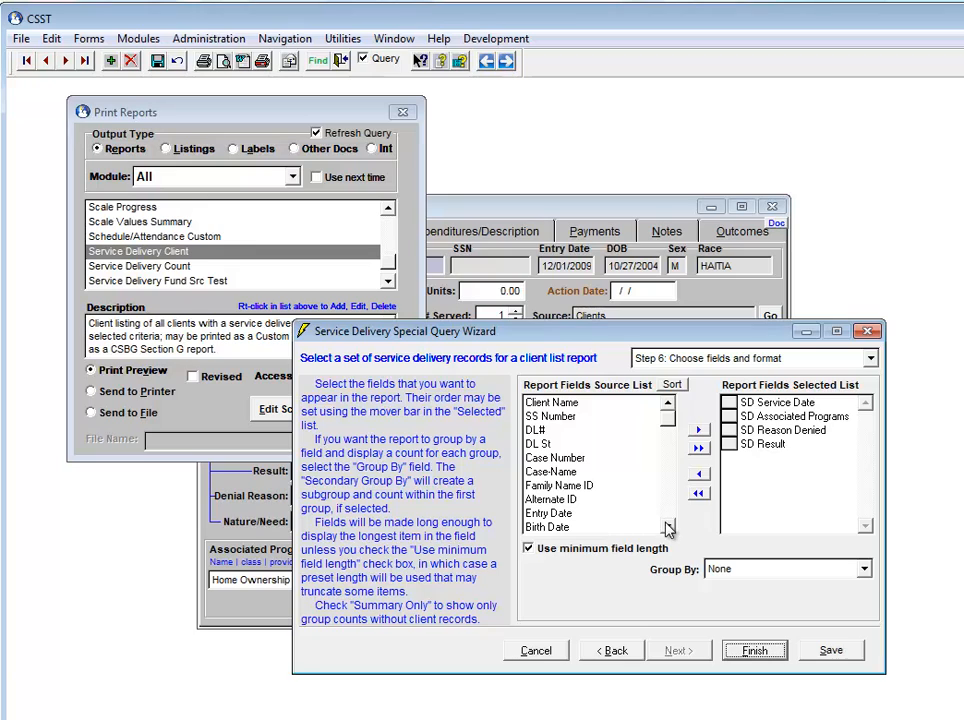
{"action": "left_click_drag", "start_coordinate": [668, 529], "coordinate": [668, 529]}
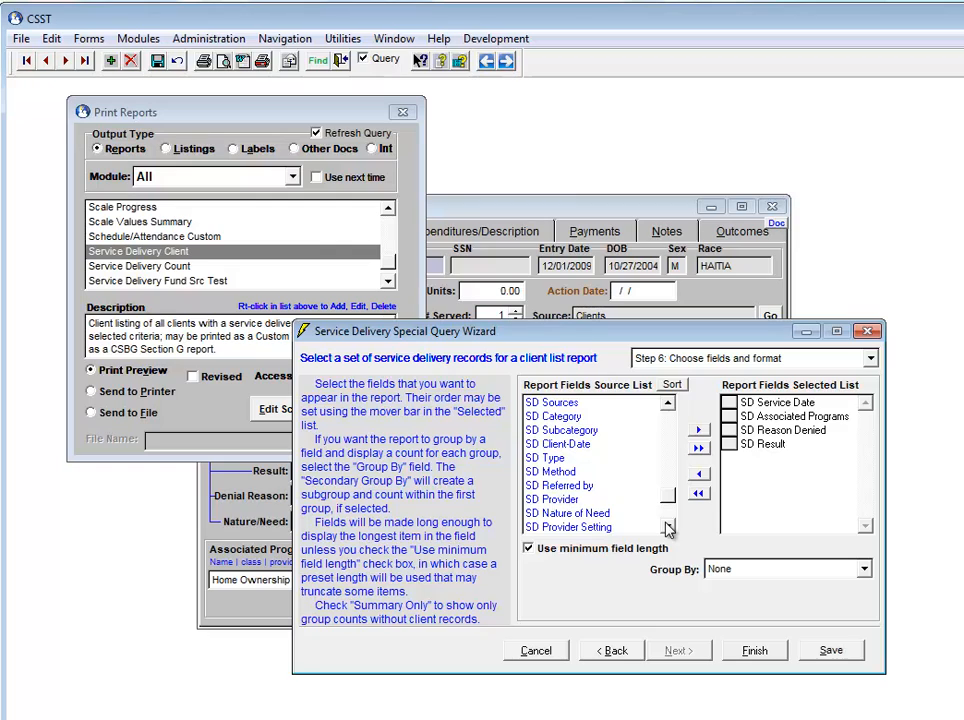
{"action": "left_click", "coordinate": [668, 529]}
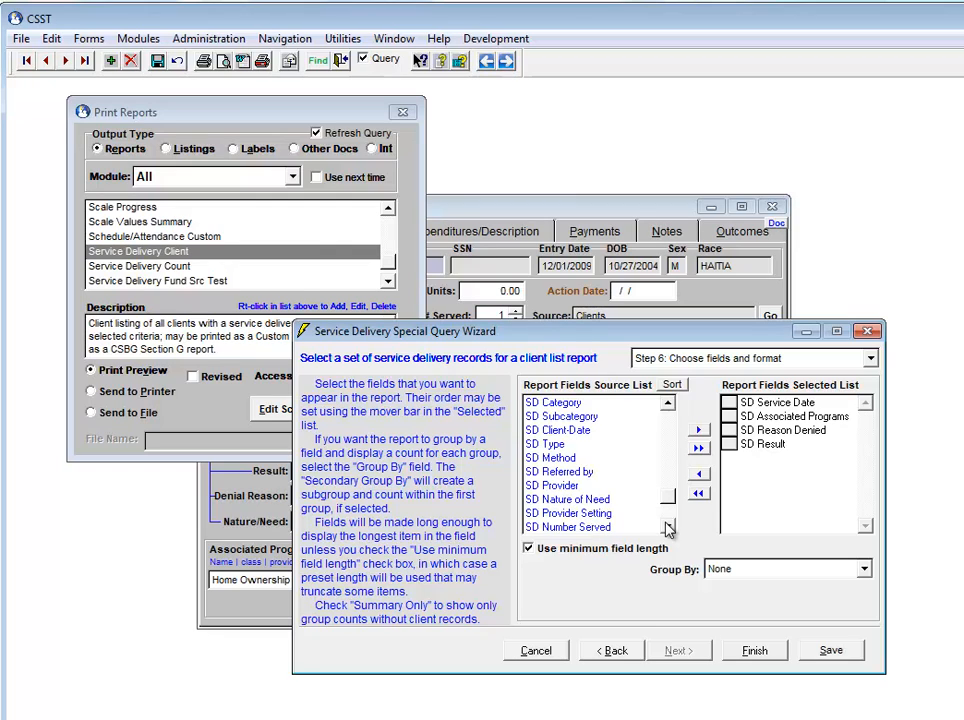
{"action": "left_click", "coordinate": [668, 529]}
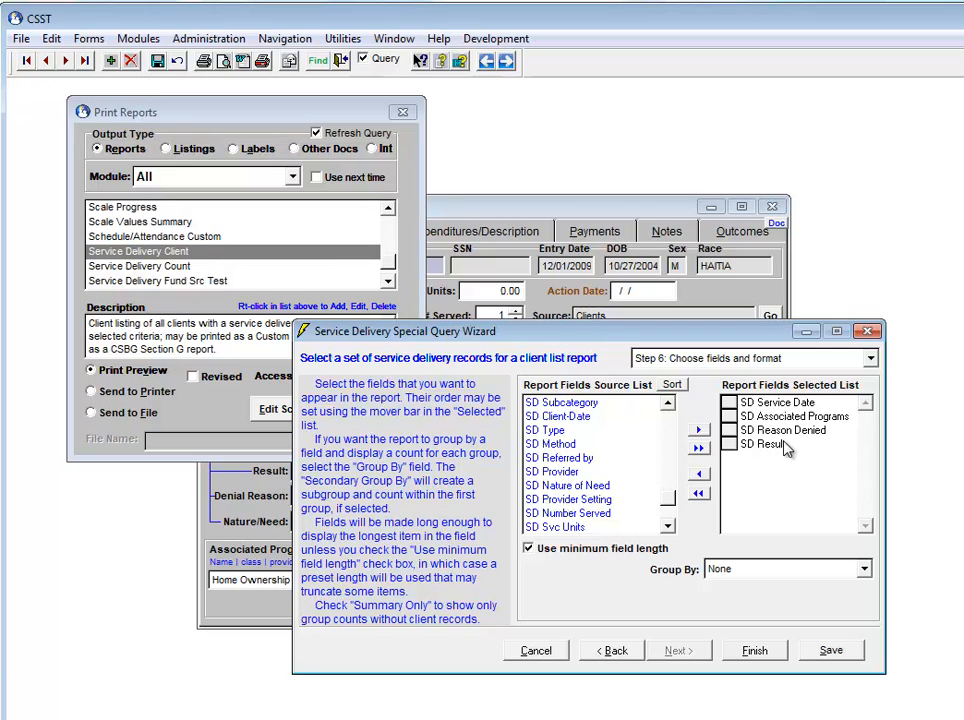
{"action": "left_click_drag", "start_coordinate": [669, 500], "coordinate": [670, 412]}
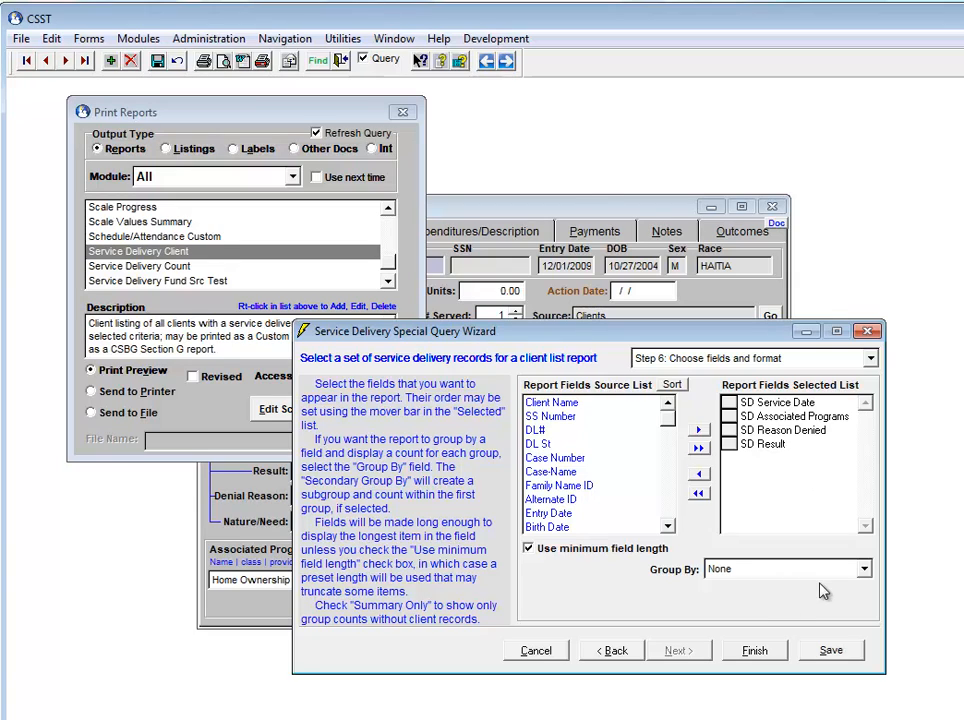
Step: Highlight SD Reason Denied among the selected report fields and group the report by SD Associated Programs
{"action": "left_click", "coordinate": [745, 430]}
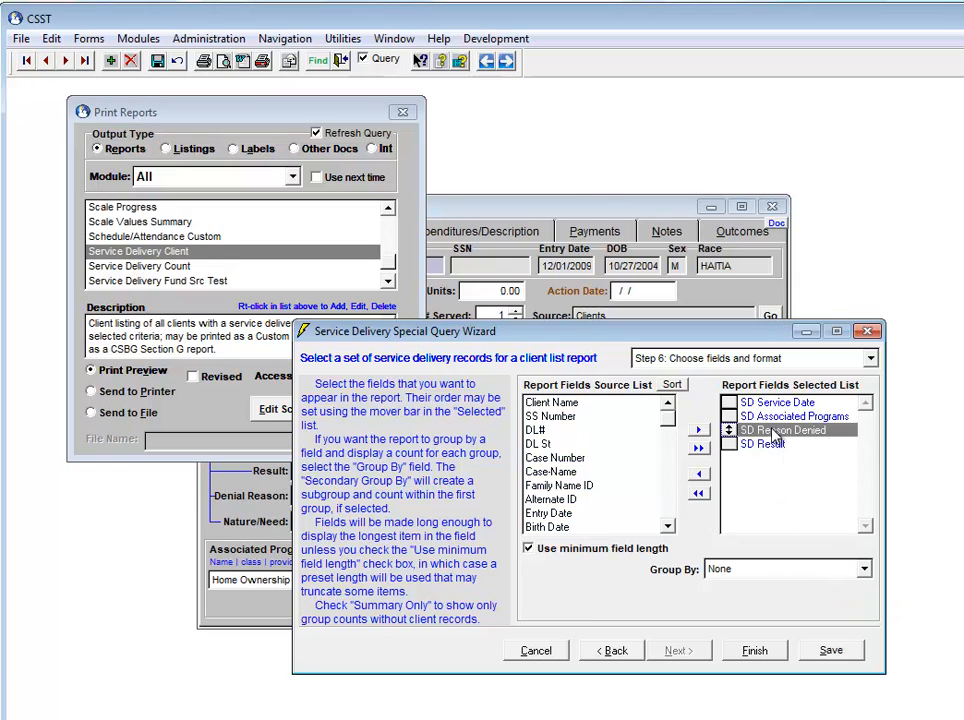
{"action": "left_click", "coordinate": [864, 568]}
{"action": "left_click", "coordinate": [790, 603]}
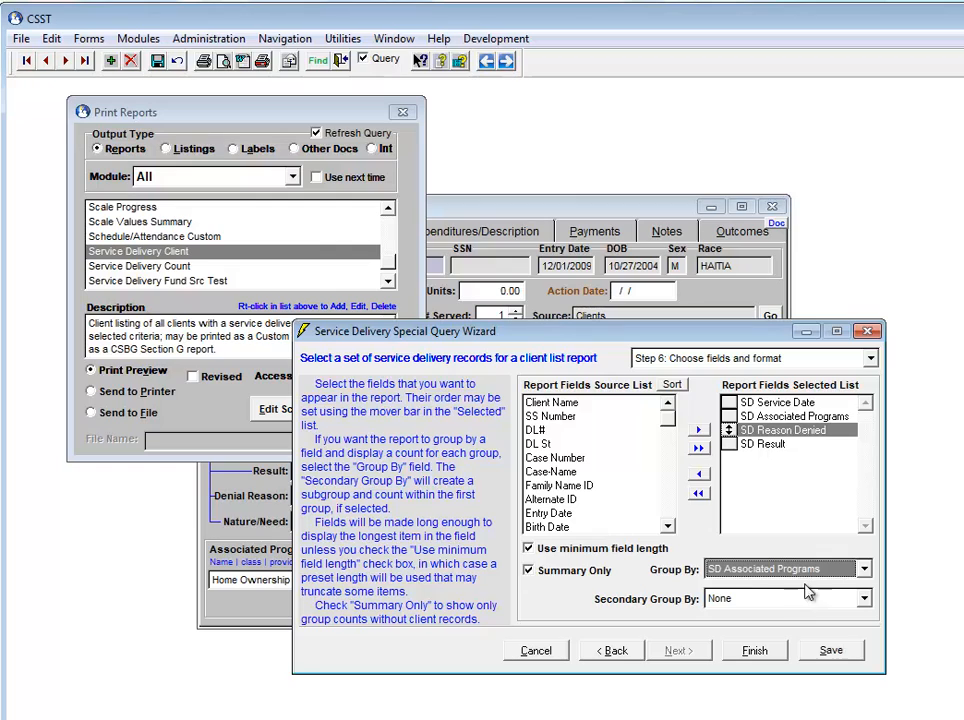